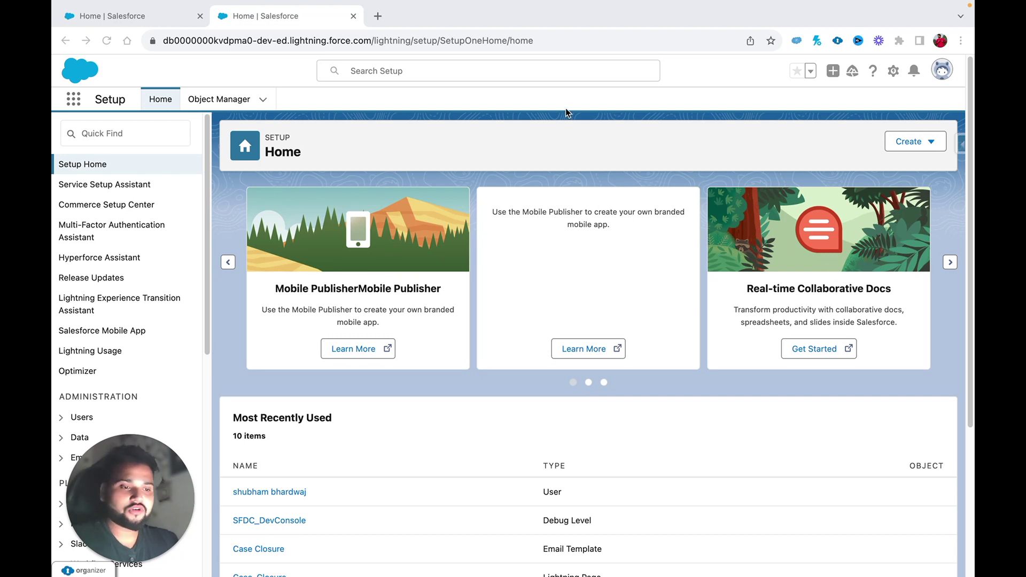
Find the Queues page in Setup using the search term QUEUE and start a new queue.
{"action": "left_click", "coordinate": [103, 140]}
{"action": "left_click", "coordinate": [92, 135]}
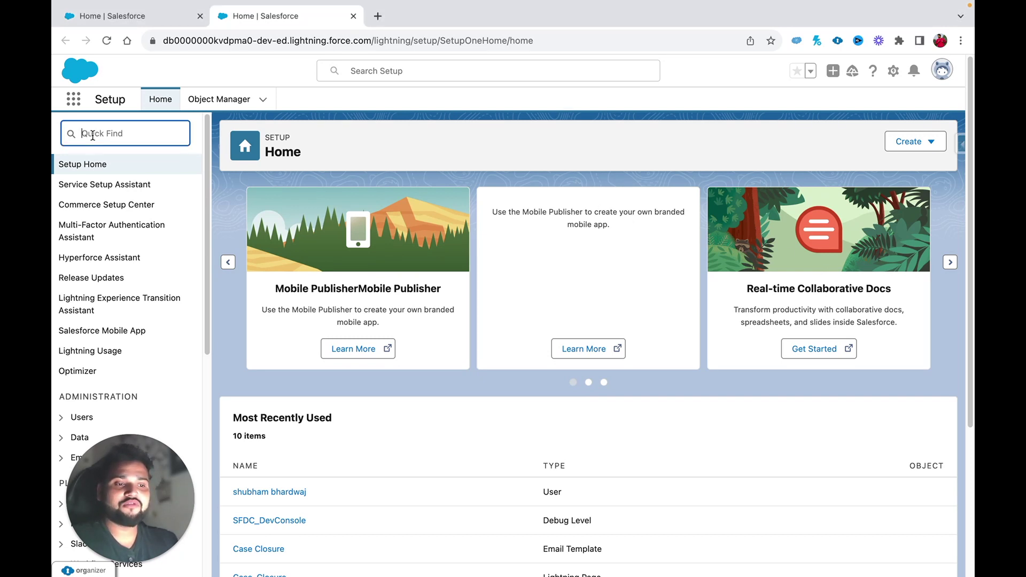
{"action": "type", "text": "QUEUE"}
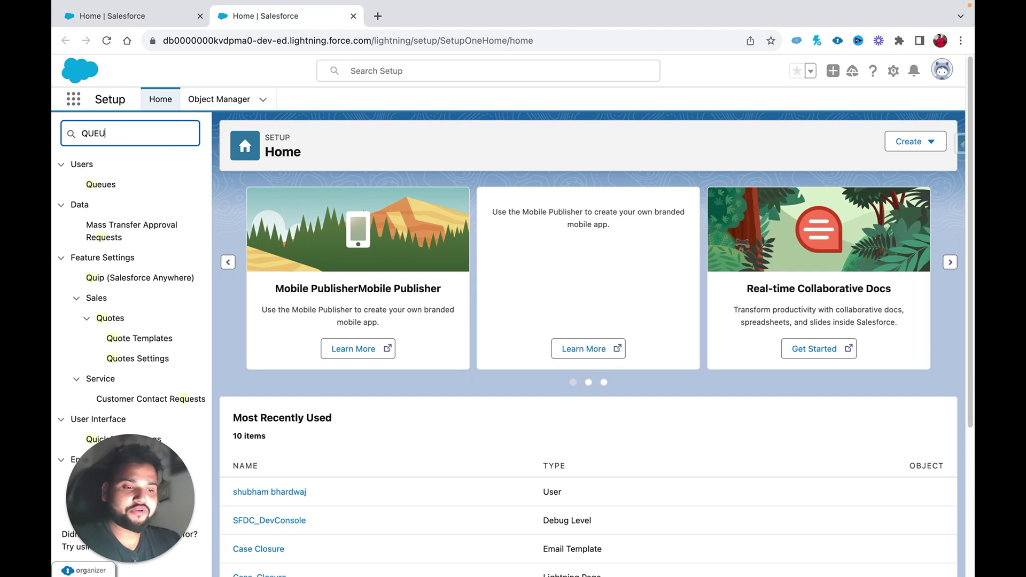
{"action": "left_click", "coordinate": [95, 187]}
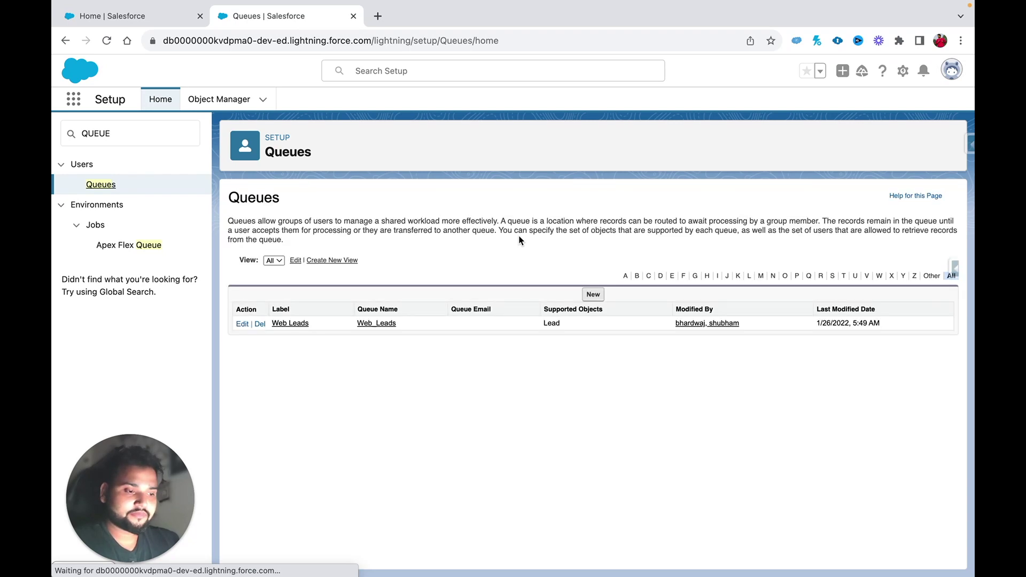
{"action": "left_click", "coordinate": [591, 294]}
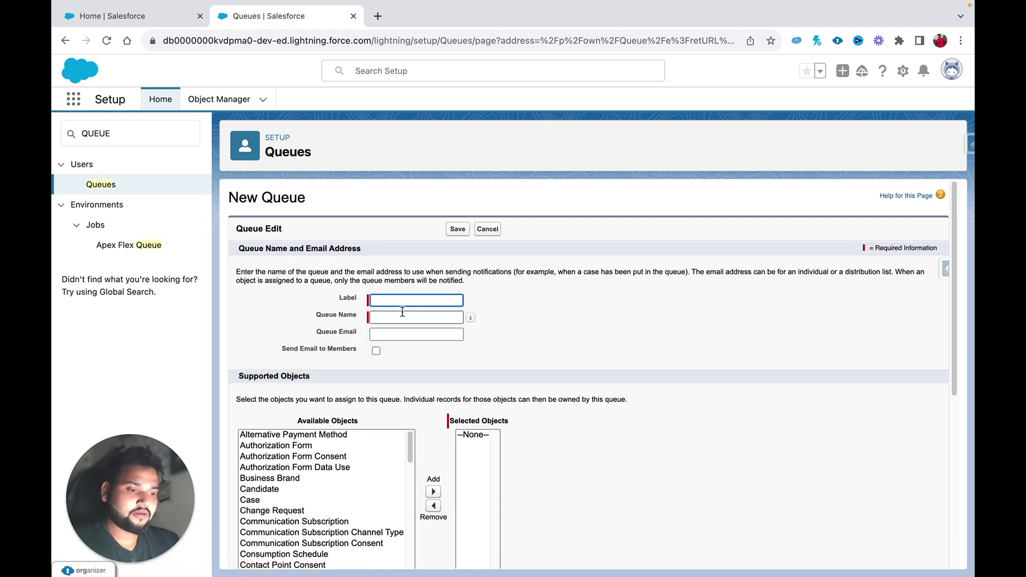
Enter High Priority Tickets Team as the label of the new queue.
{"action": "type", "text": "Hight"}
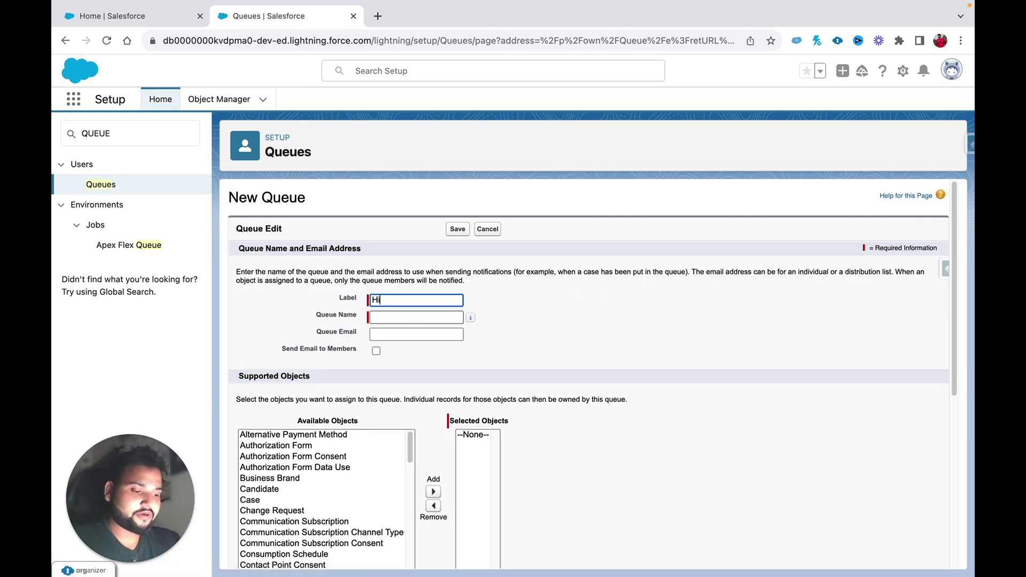
{"action": "key", "text": "BackSpace"}
{"action": "key", "text": "BackSpace"}
{"action": "type", "text": "Prior"}
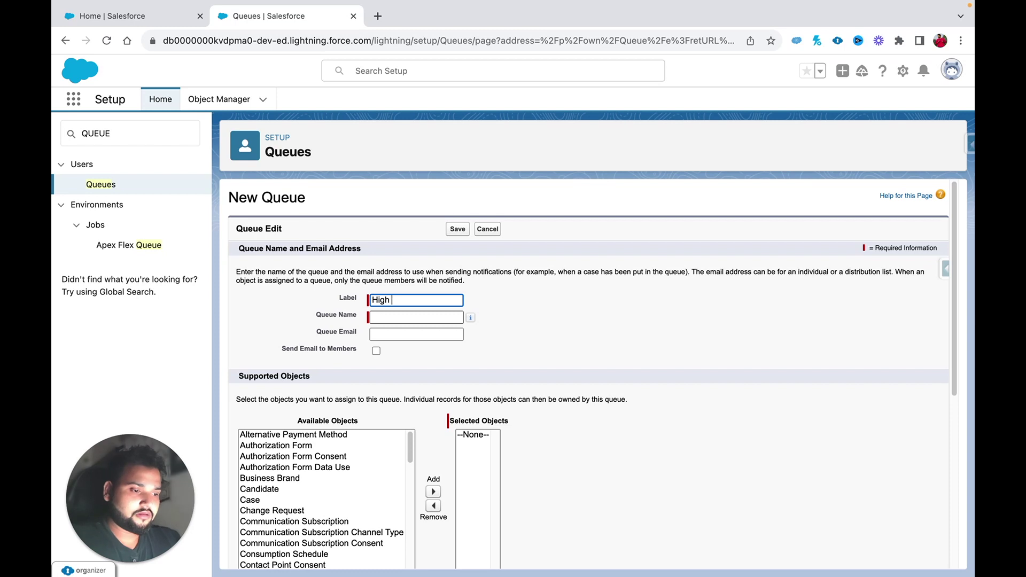
{"action": "type", "text": "ot"}
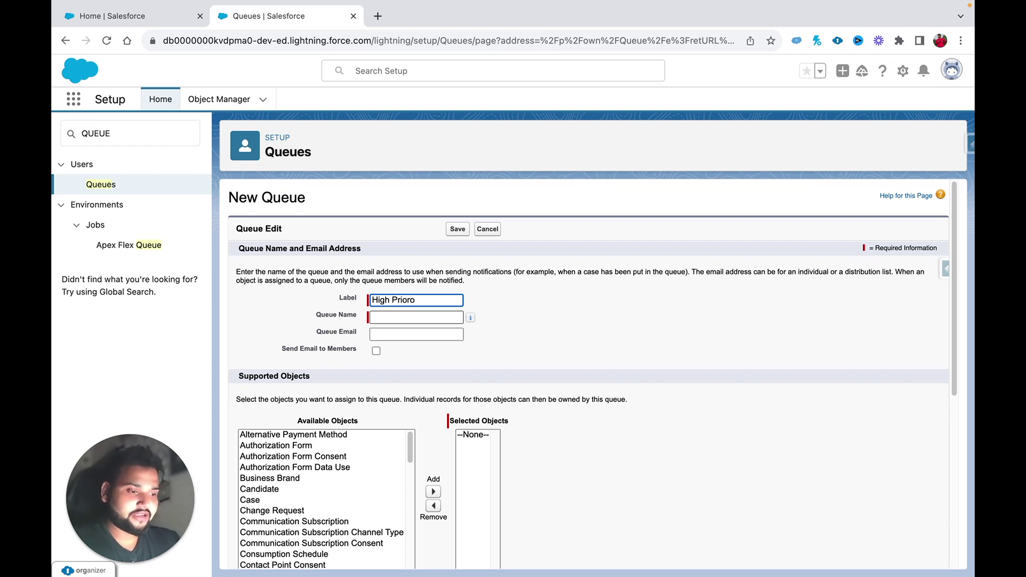
{"action": "key", "text": "BackSpace"}
{"action": "key", "text": "BackSpace"}
{"action": "type", "text": "rity "}
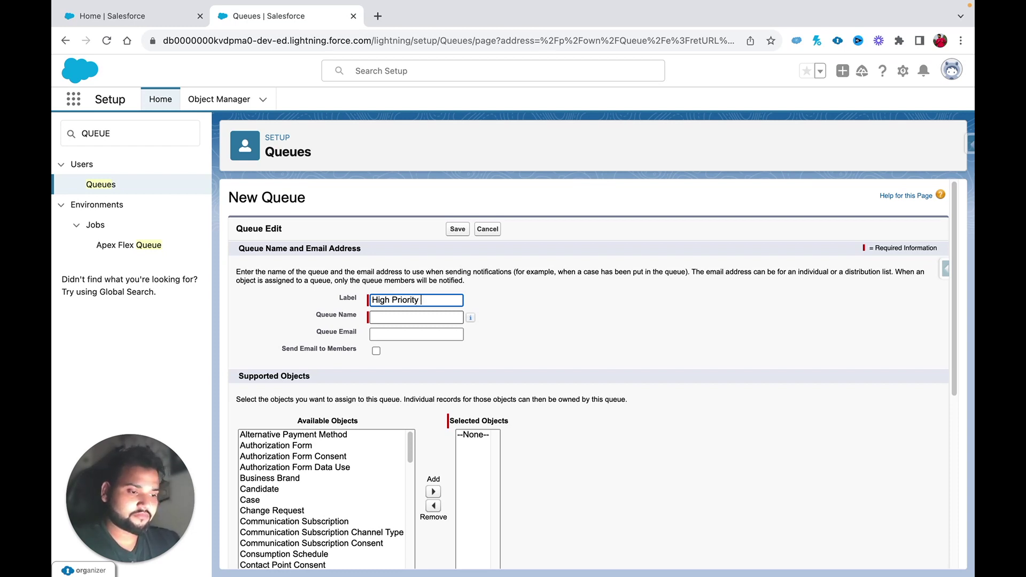
{"action": "type", "text": "Tcikse"}
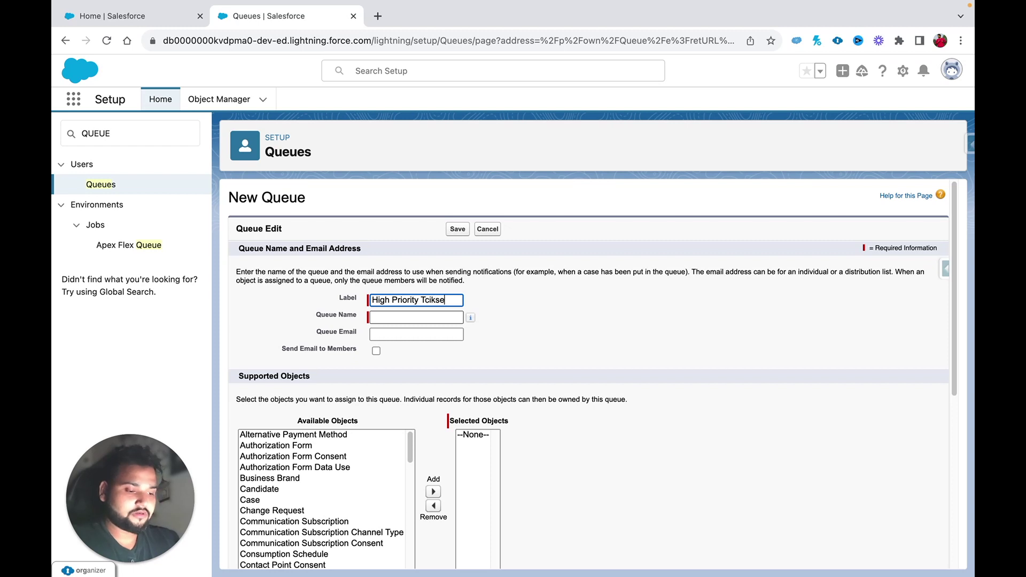
{"action": "key", "text": "BackSpace"}
{"action": "key", "text": "BackSpace"}
{"action": "key", "text": "BackSpace"}
{"action": "key", "text": "BackSpace"}
{"action": "type", "text": "ic"}
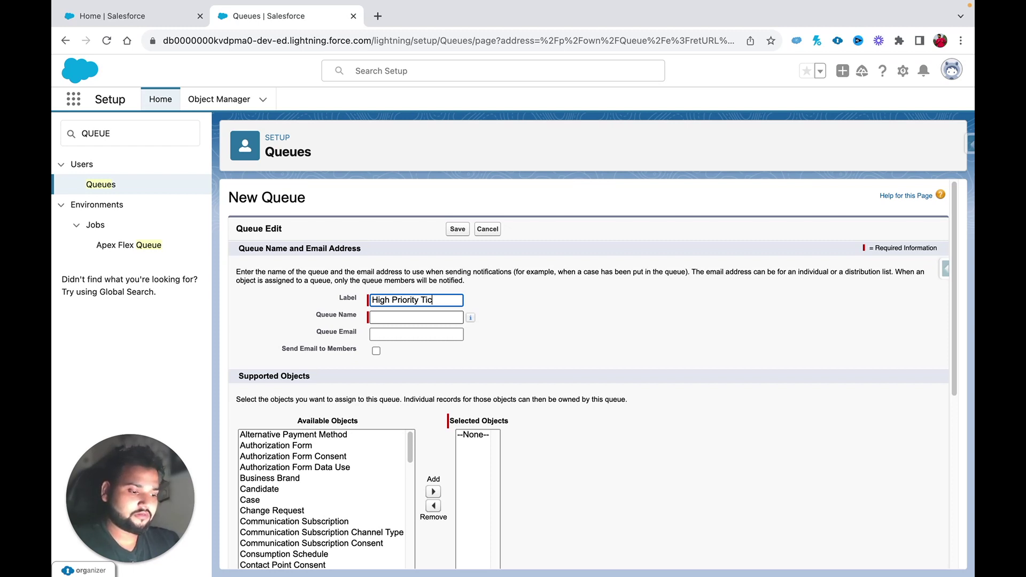
{"action": "type", "text": "kets T"}
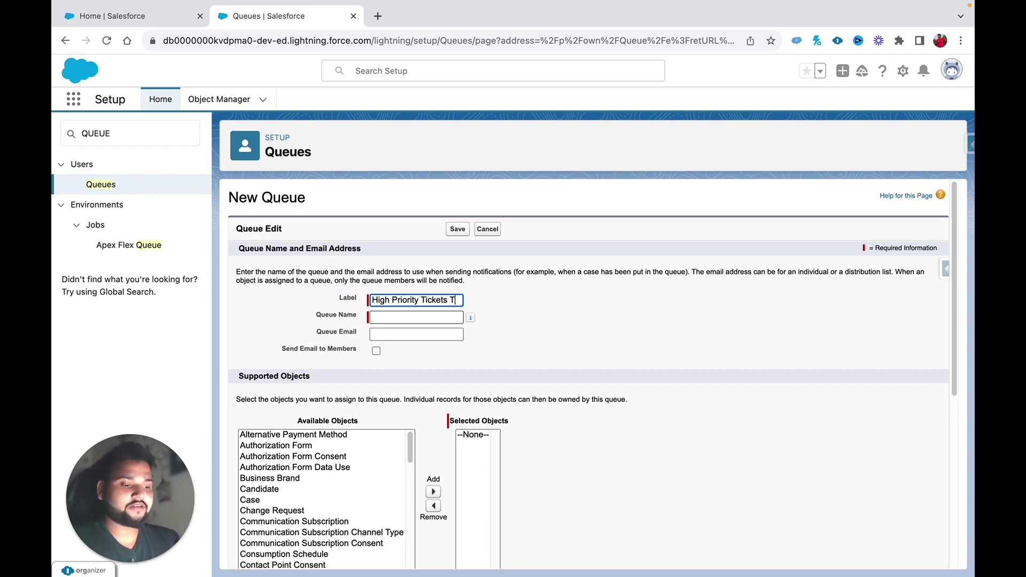
{"action": "type", "text": "eam"}
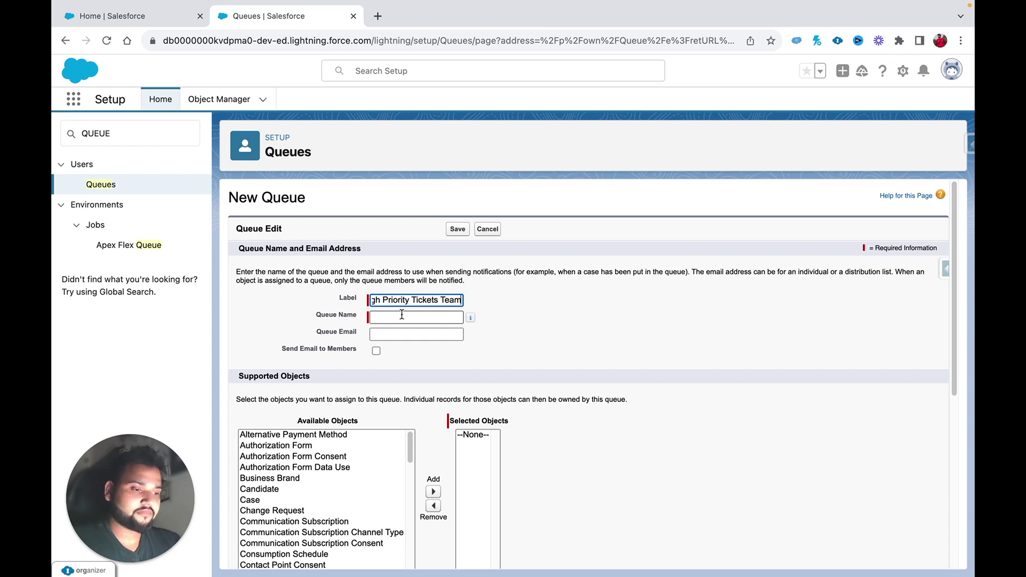
Shorten the queue's label to High Priority Team and have the queue name filled in as High_Priority_Team.
{"action": "key", "text": "BackSpace"}
{"action": "key", "text": "BackSpace"}
{"action": "key", "text": "BackSpace"}
{"action": "key", "text": "BackSpace"}
{"action": "key", "text": "BackSpace"}
{"action": "key", "text": "BackSpace"}
{"action": "key", "text": "BackSpace"}
{"action": "key", "text": "BackSpace"}
{"action": "key", "text": "BackSpace"}
{"action": "key", "text": "BackSpace"}
{"action": "key", "text": "BackSpace"}
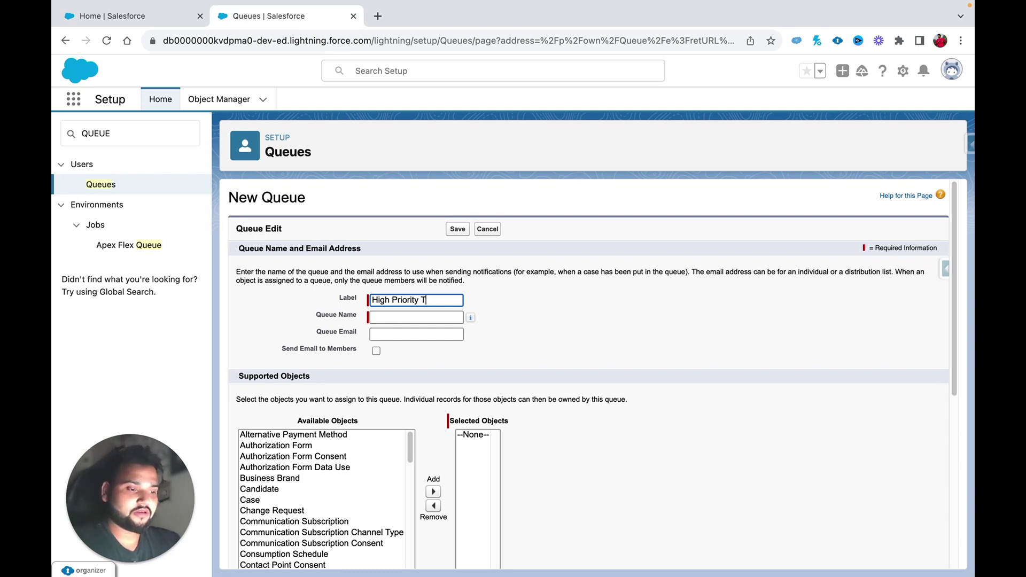
{"action": "type", "text": "eam"}
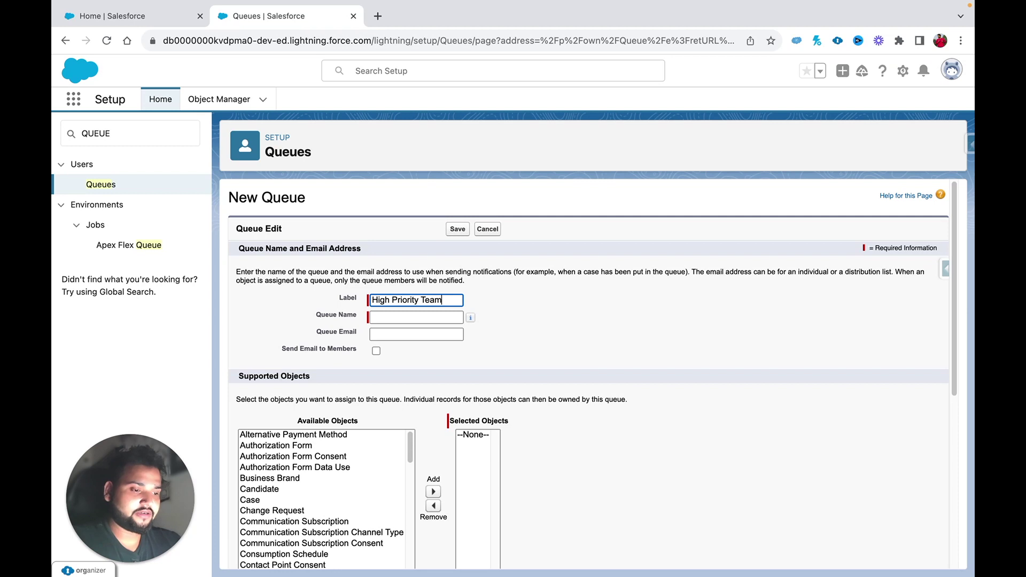
{"action": "left_click", "coordinate": [393, 317]}
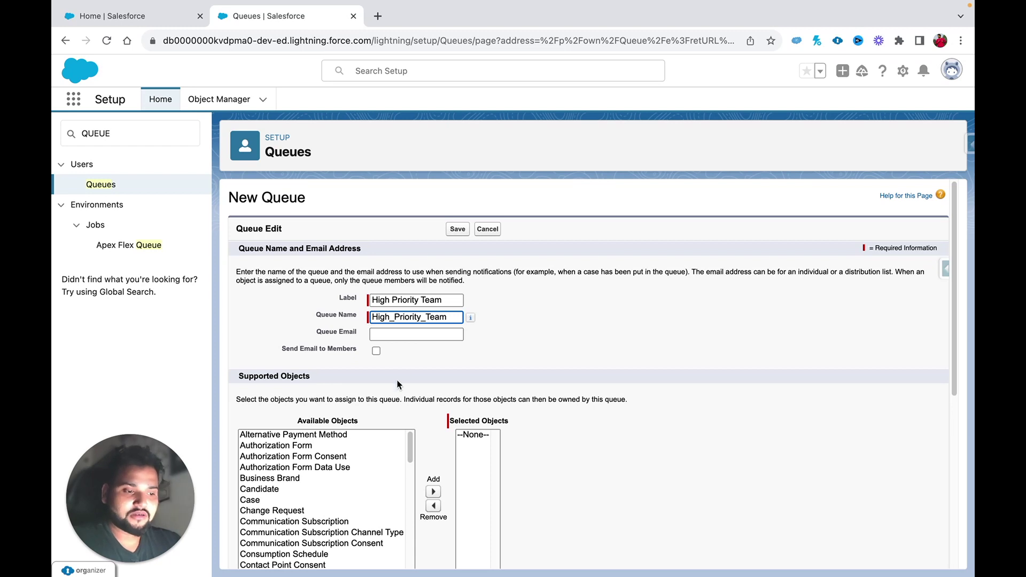
Add Task to the selected objects supported by the queue.
{"action": "scroll", "coordinate": [413, 335], "scroll_direction": "down", "scroll_amount": 1}
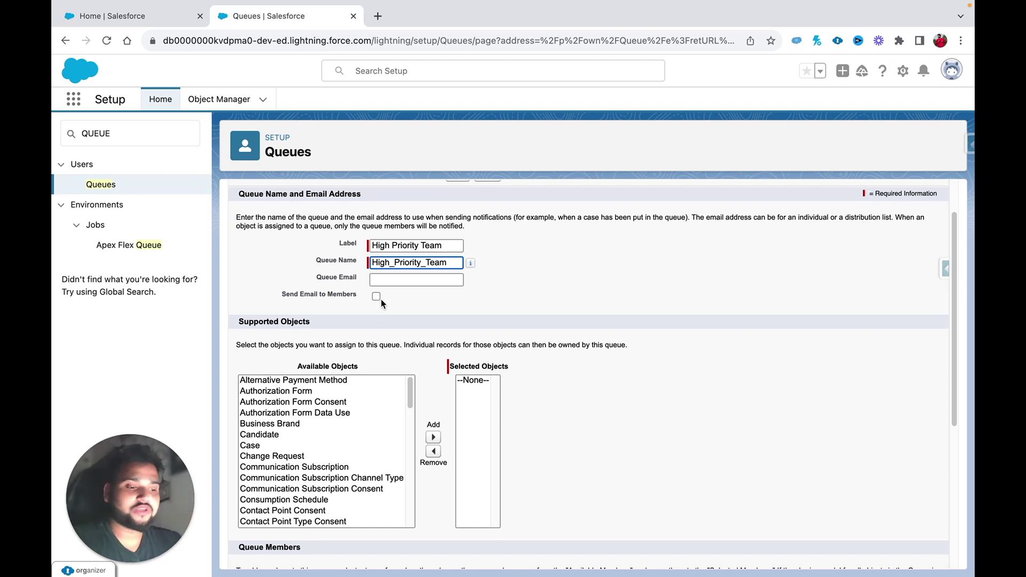
{"action": "scroll", "coordinate": [331, 438], "scroll_direction": "down", "scroll_amount": 5}
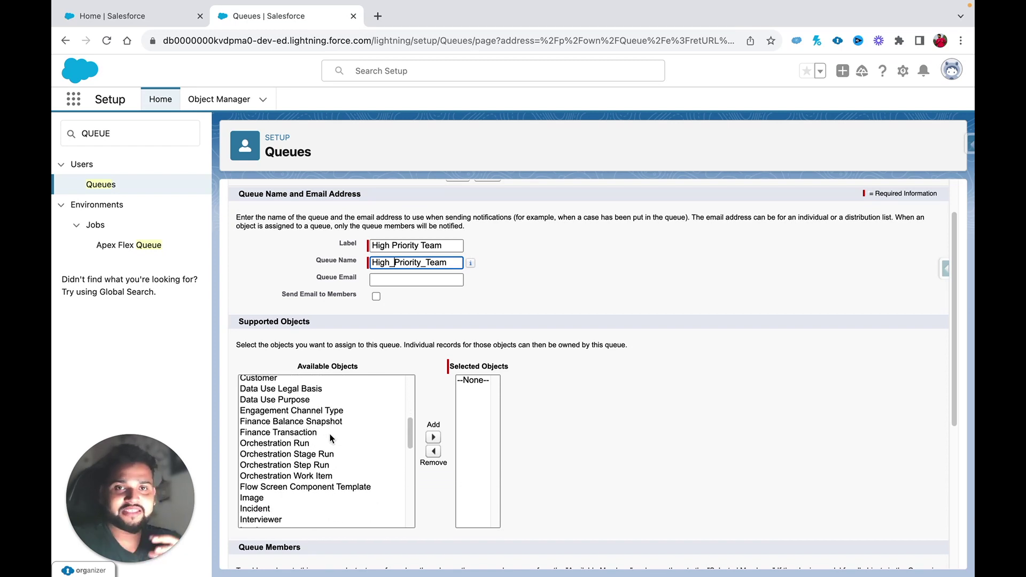
{"action": "scroll", "coordinate": [331, 438], "scroll_direction": "down", "scroll_amount": 10}
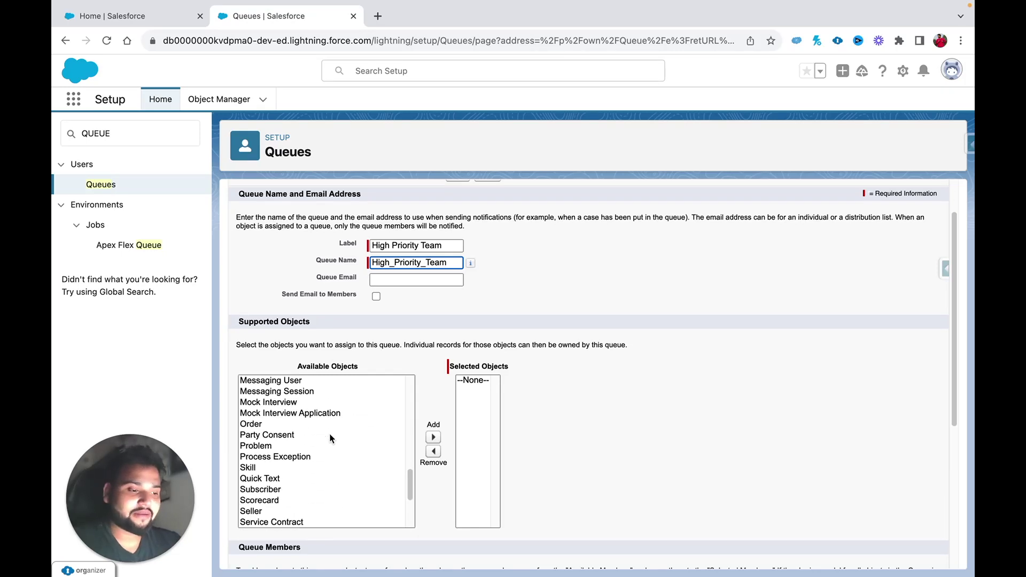
{"action": "left_click", "coordinate": [249, 463]}
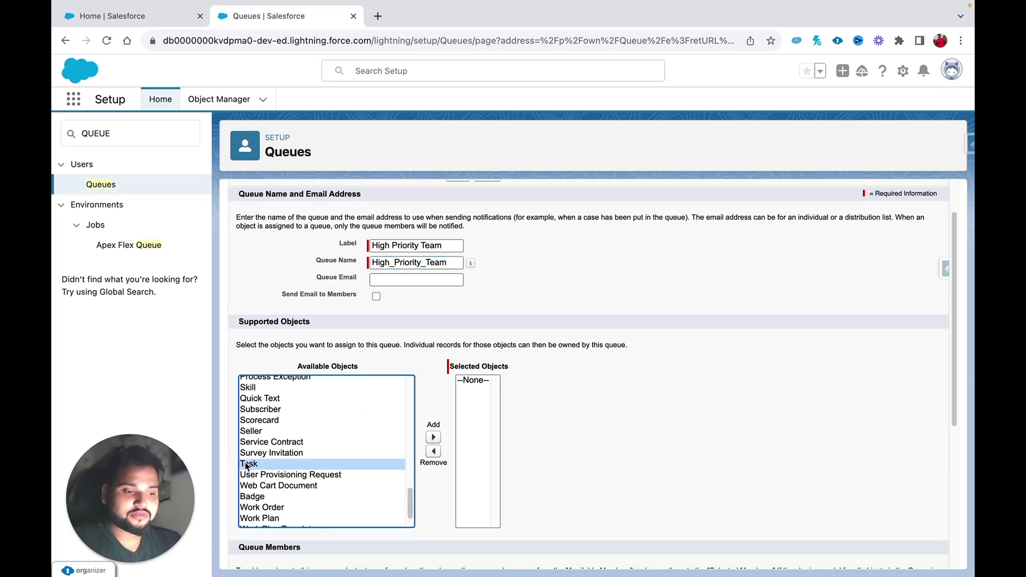
{"action": "left_click", "coordinate": [434, 437]}
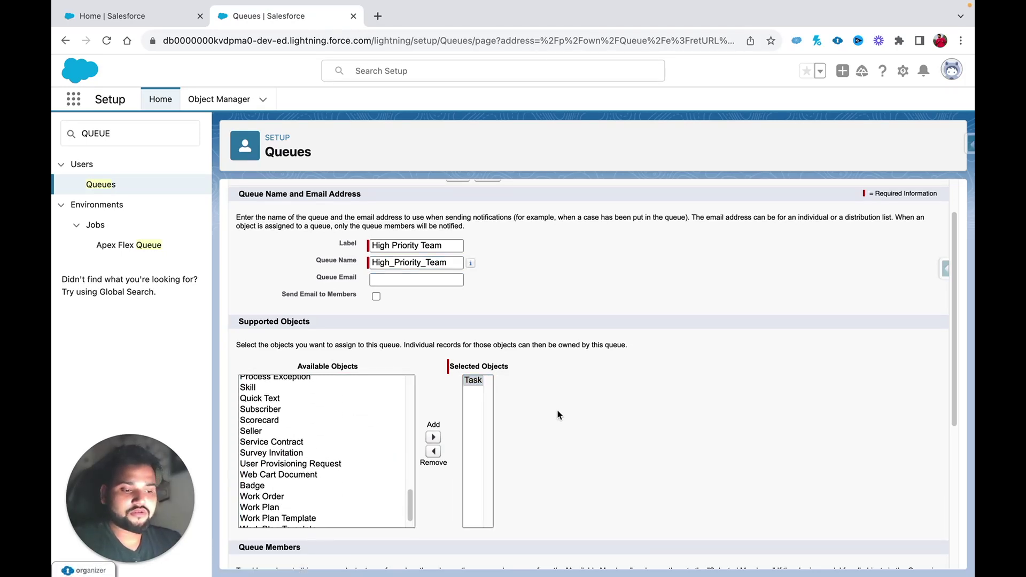
Add the last two listed available users as queue members and save the queue.
{"action": "scroll", "coordinate": [556, 415], "scroll_direction": "down", "scroll_amount": 5}
{"action": "left_click", "coordinate": [308, 469]}
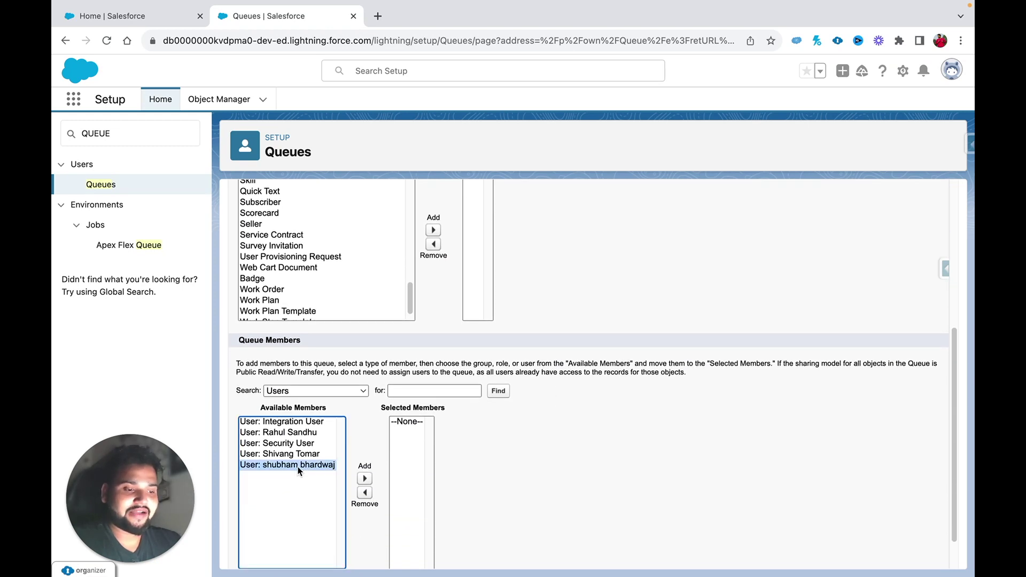
{"action": "left_click", "coordinate": [365, 480]}
{"action": "left_click", "coordinate": [284, 453]}
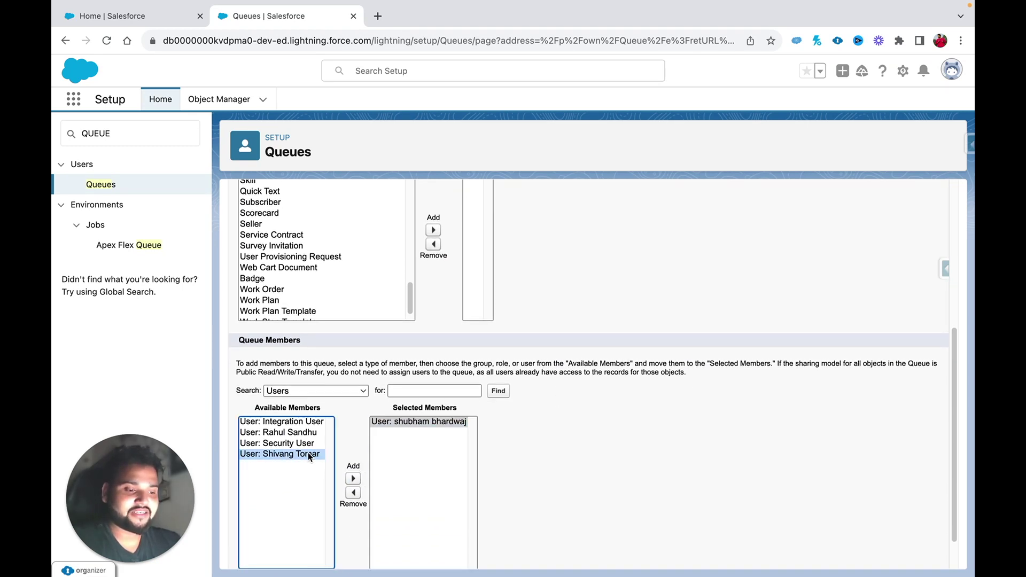
{"action": "left_click", "coordinate": [353, 479]}
{"action": "scroll", "coordinate": [574, 455], "scroll_direction": "down", "scroll_amount": 1}
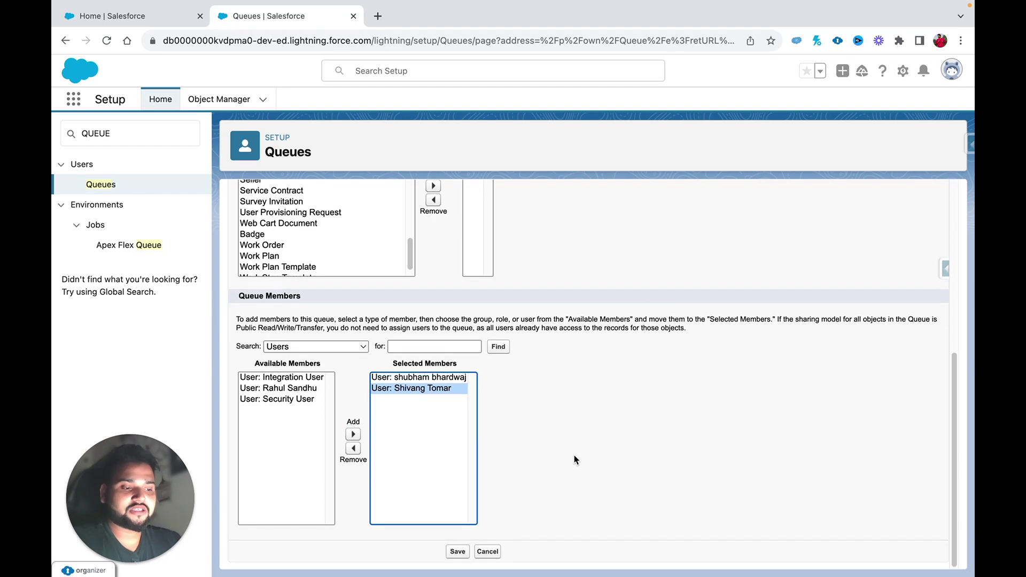
{"action": "left_click", "coordinate": [458, 552]}
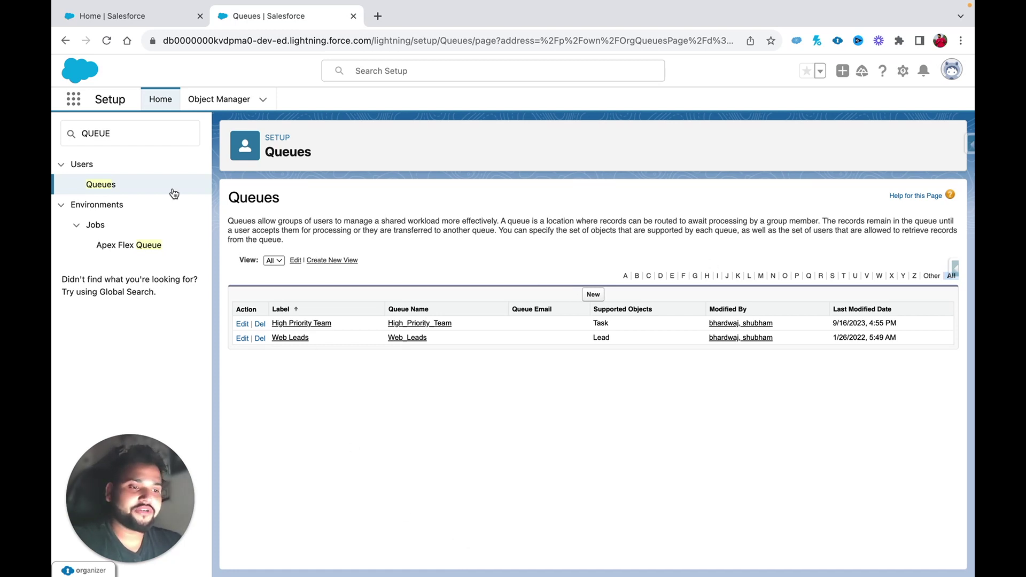
Create a new Record-Triggered Flow from the Setup home page.
{"action": "left_click", "coordinate": [210, 102]}
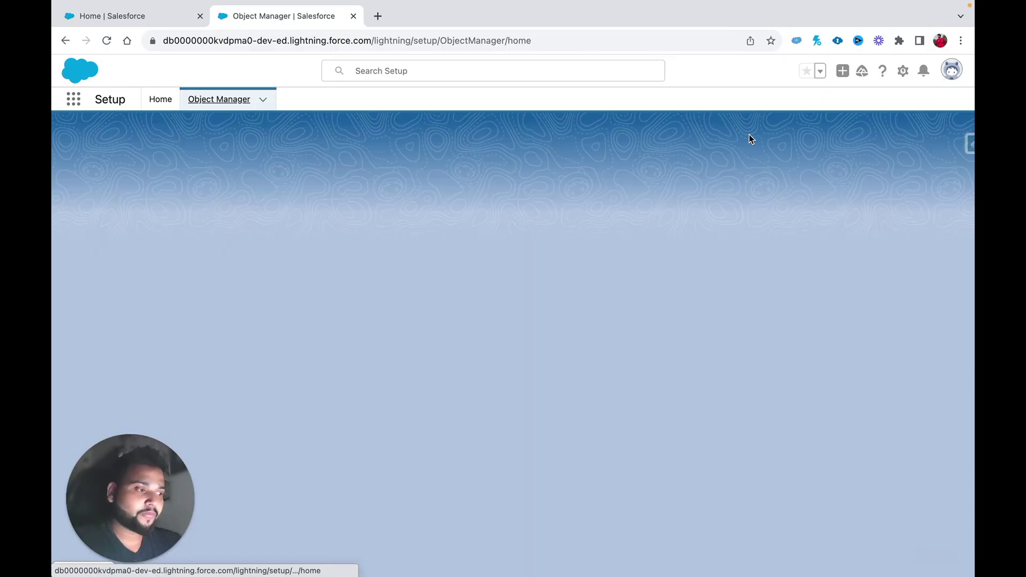
{"action": "left_click", "coordinate": [160, 98]}
{"action": "left_click", "coordinate": [920, 141]}
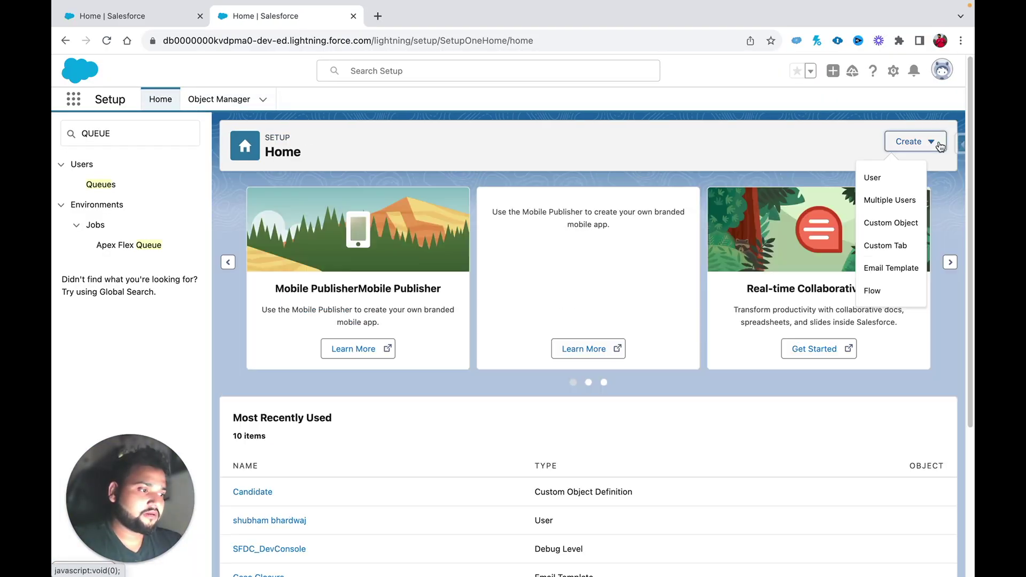
{"action": "left_click", "coordinate": [874, 291]}
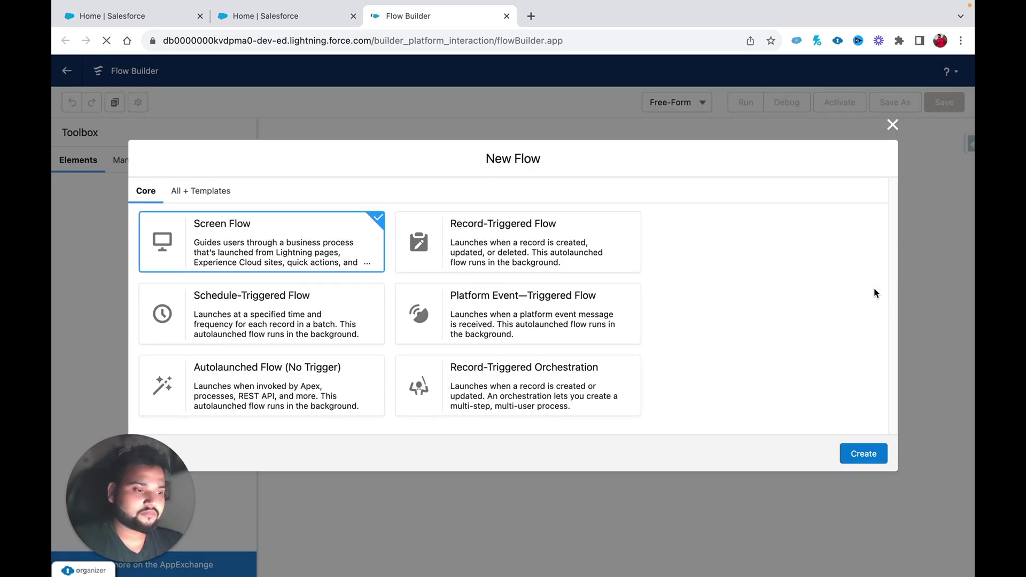
{"action": "left_click", "coordinate": [536, 251]}
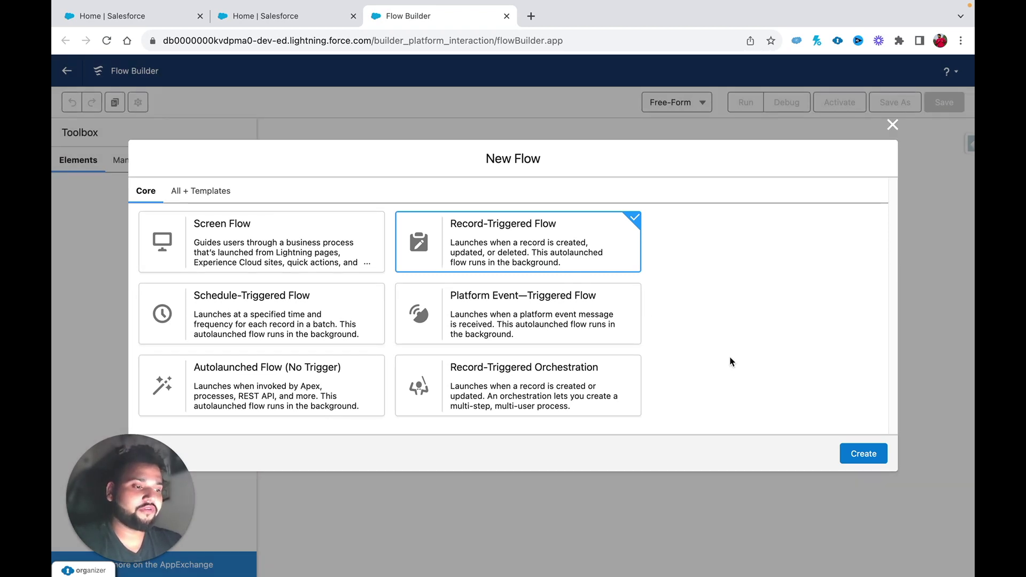
{"action": "left_click", "coordinate": [860, 455]}
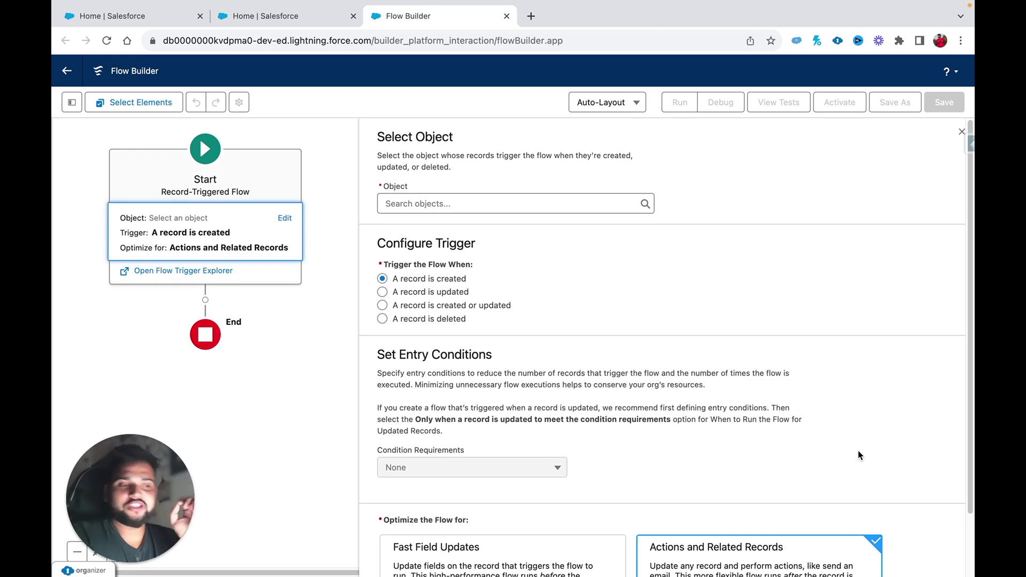
Set Task as the object whose records trigger the flow.
{"action": "left_click", "coordinate": [515, 203]}
{"action": "type", "text": "task"}
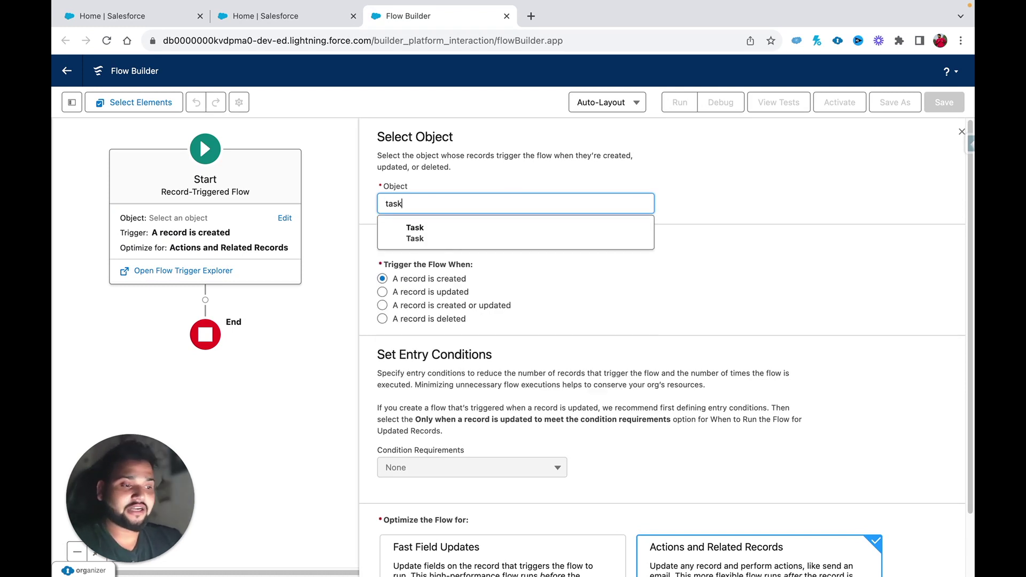
{"action": "left_click", "coordinate": [488, 233]}
Require all entry conditions to be met (AND) with Priority equal to High, and optimize the flow for Fast Field Updates.
{"action": "scroll", "coordinate": [586, 280], "scroll_direction": "down", "scroll_amount": 1}
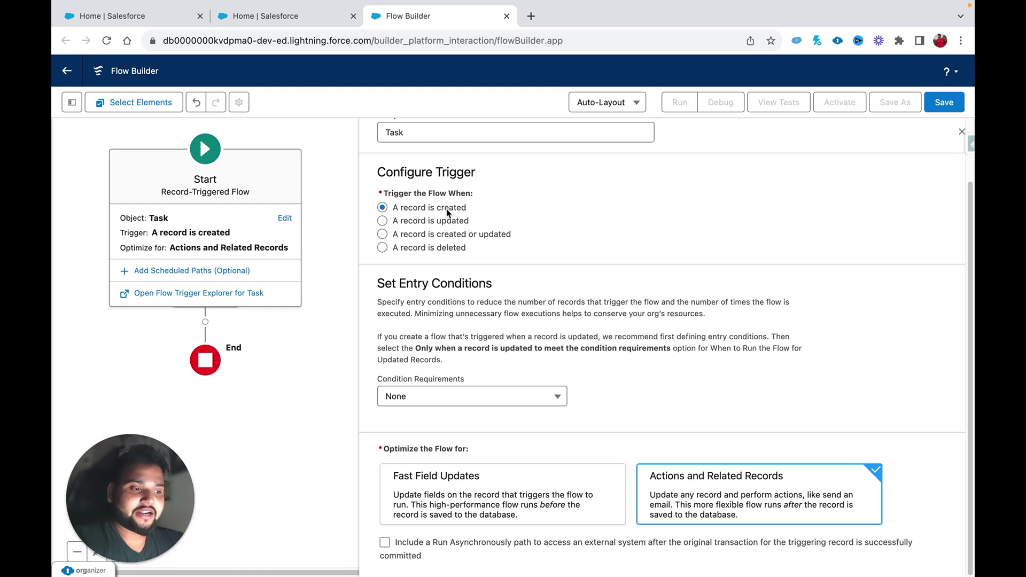
{"action": "left_click", "coordinate": [396, 396]}
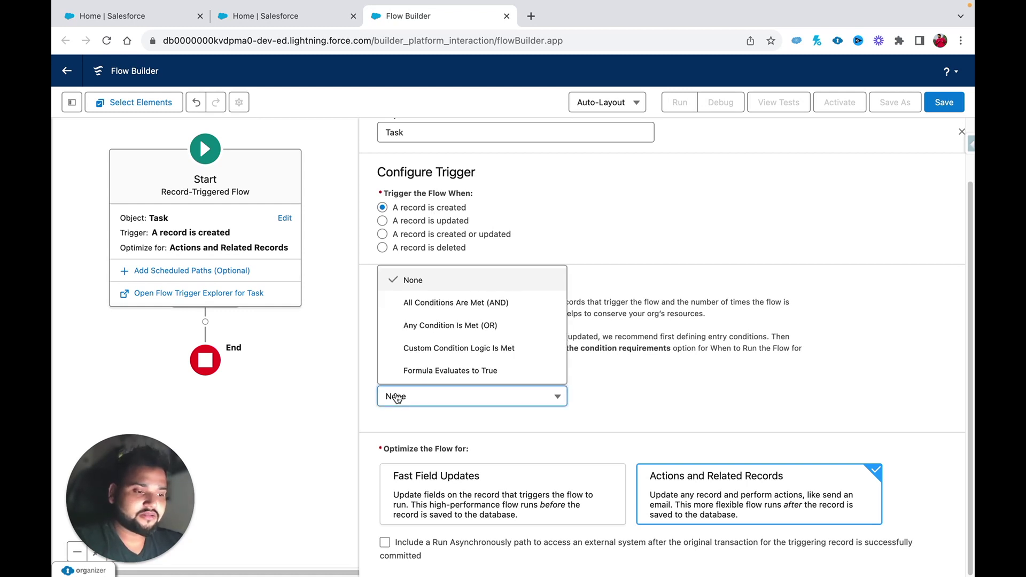
{"action": "left_click", "coordinate": [415, 311]}
{"action": "left_click", "coordinate": [425, 448]}
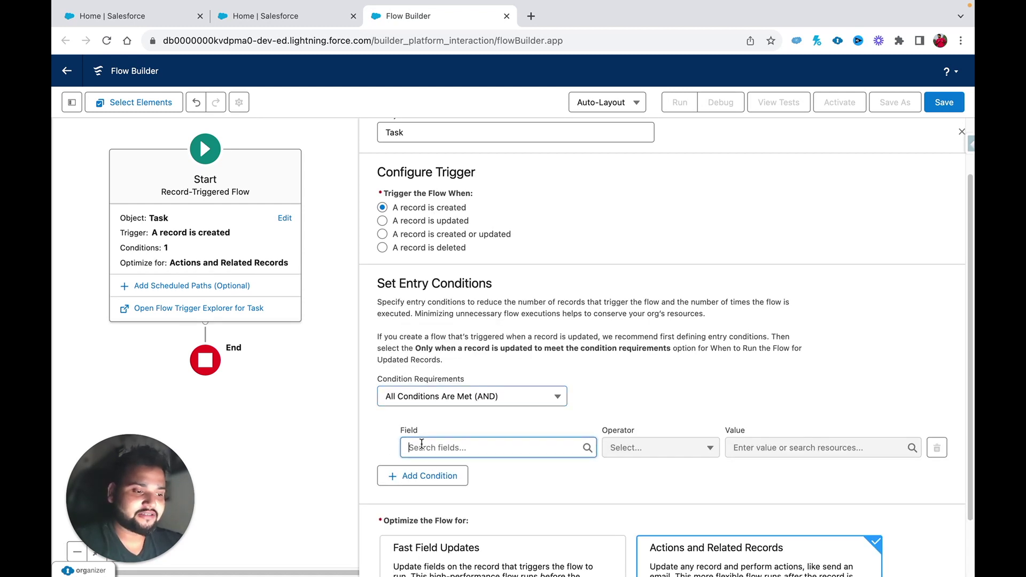
{"action": "type", "text": "g"}
{"action": "key", "text": "BackSpace"}
{"action": "type", "text": "pri"}
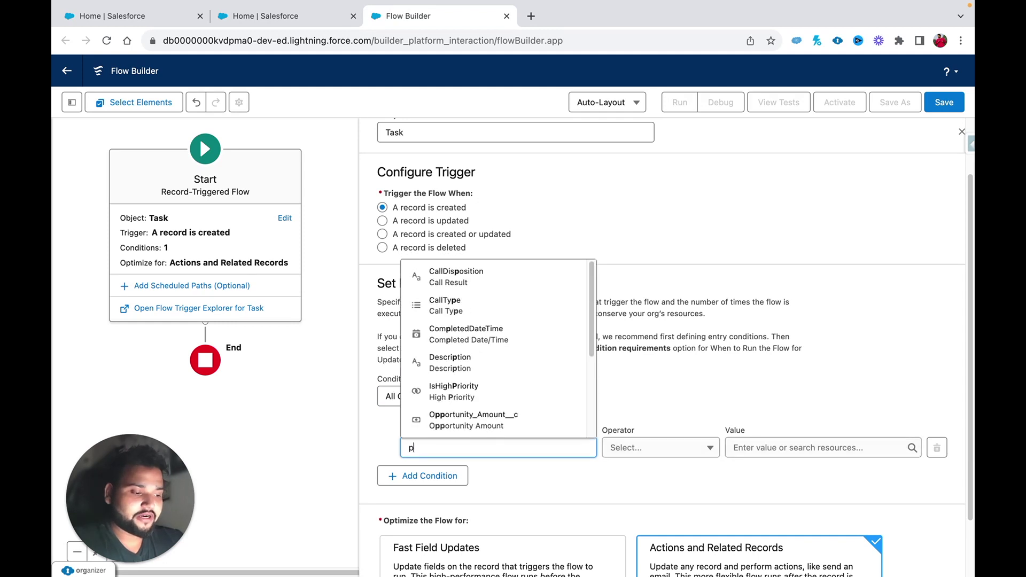
{"action": "left_click", "coordinate": [458, 417]}
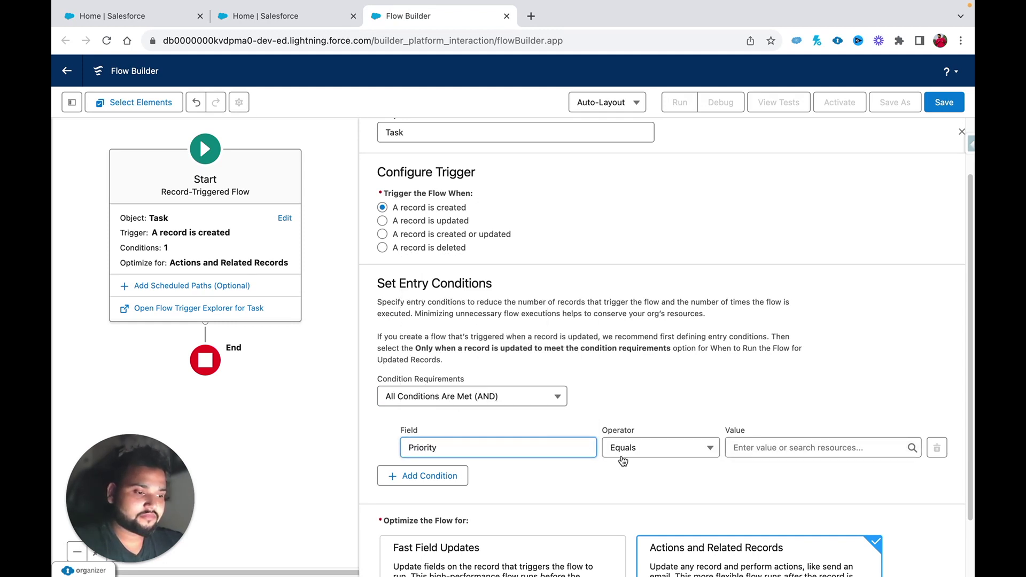
{"action": "left_click", "coordinate": [728, 447]}
{"action": "type", "text": "high"}
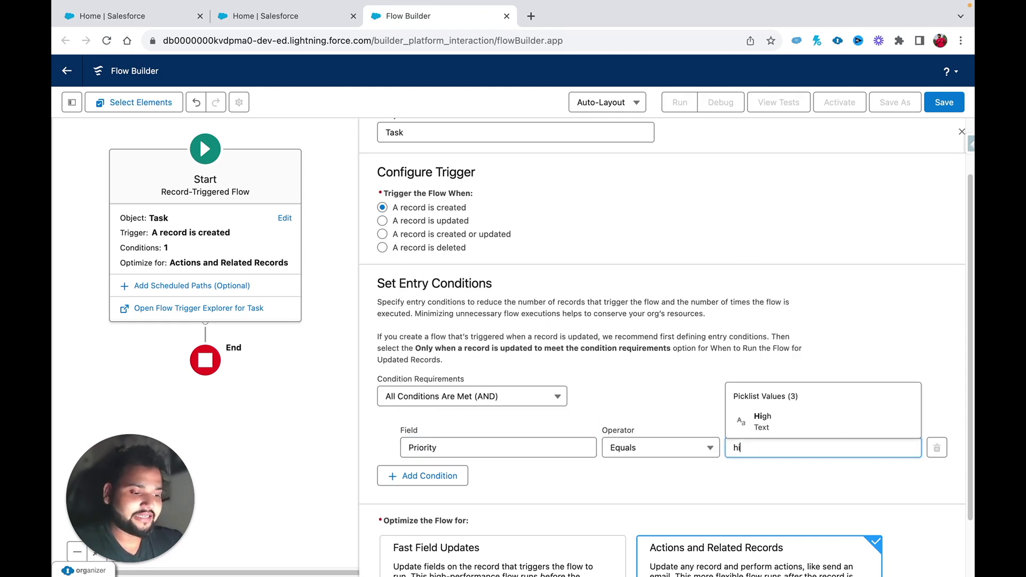
{"action": "left_click", "coordinate": [762, 422]}
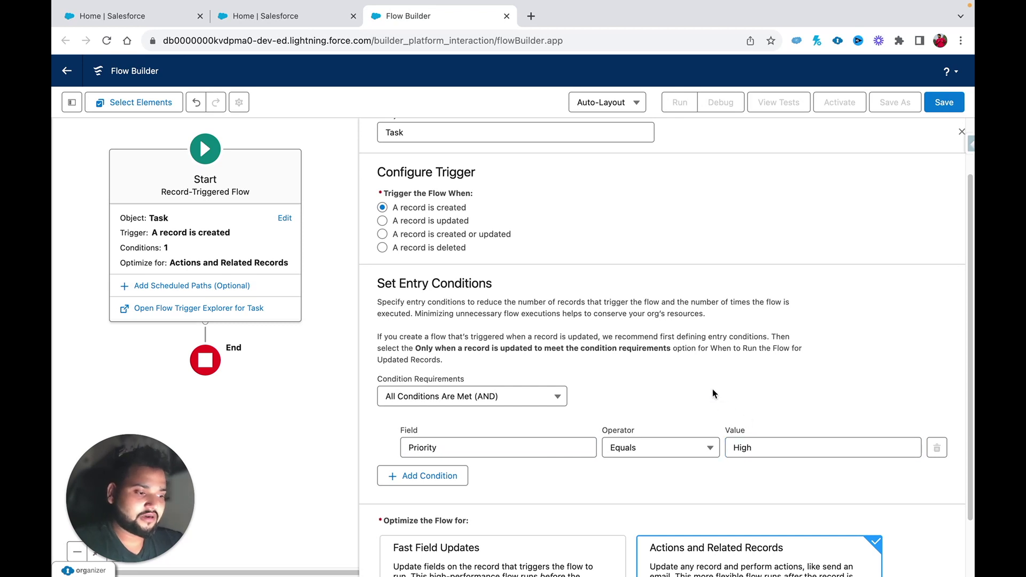
{"action": "scroll", "coordinate": [713, 394], "scroll_direction": "down", "scroll_amount": 2}
{"action": "left_click", "coordinate": [453, 483]}
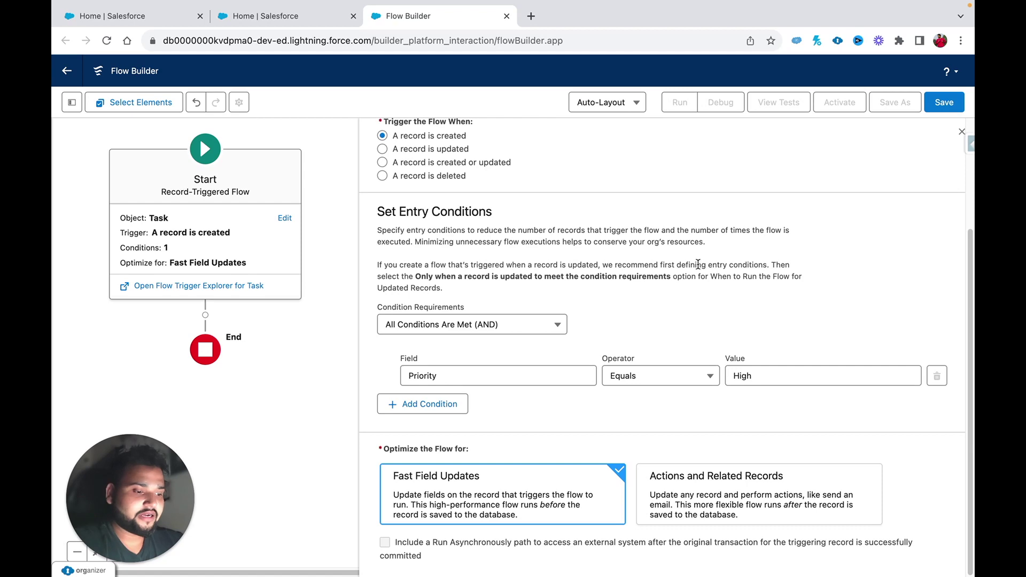
Add an Assignment element after the flow's start and label it Assign High Priority Queue, with API name Assign_High_Priority_Queue.
{"action": "left_click", "coordinate": [205, 315]}
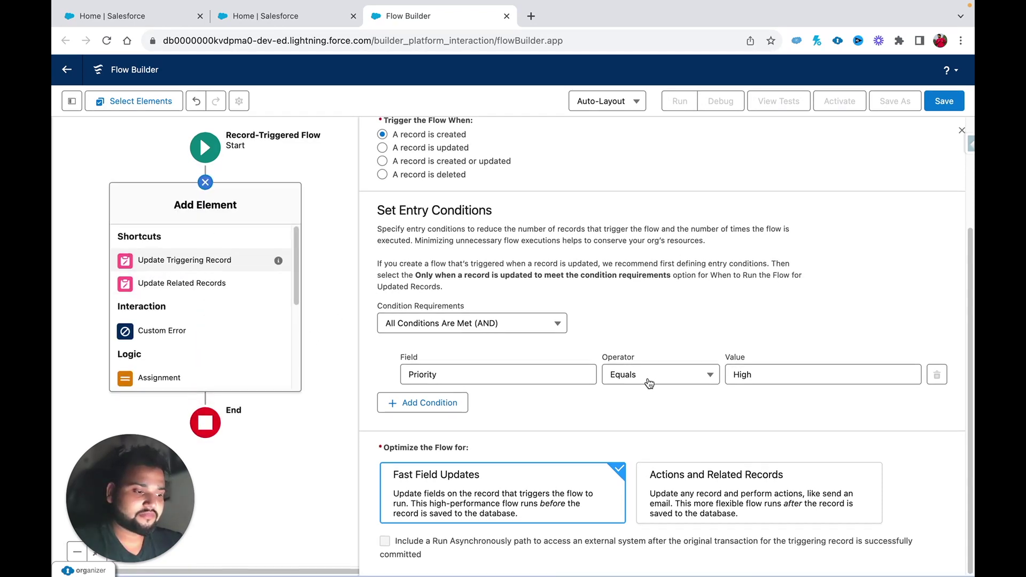
{"action": "scroll", "coordinate": [648, 382], "scroll_direction": "up", "scroll_amount": 3}
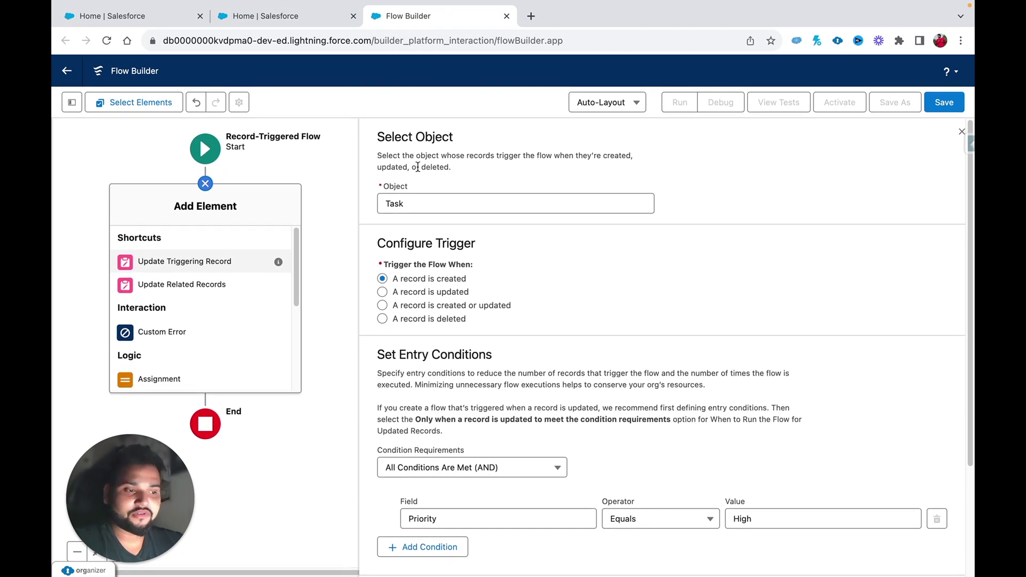
{"action": "left_click_drag", "start_coordinate": [141, 529], "coordinate": [877, 214]}
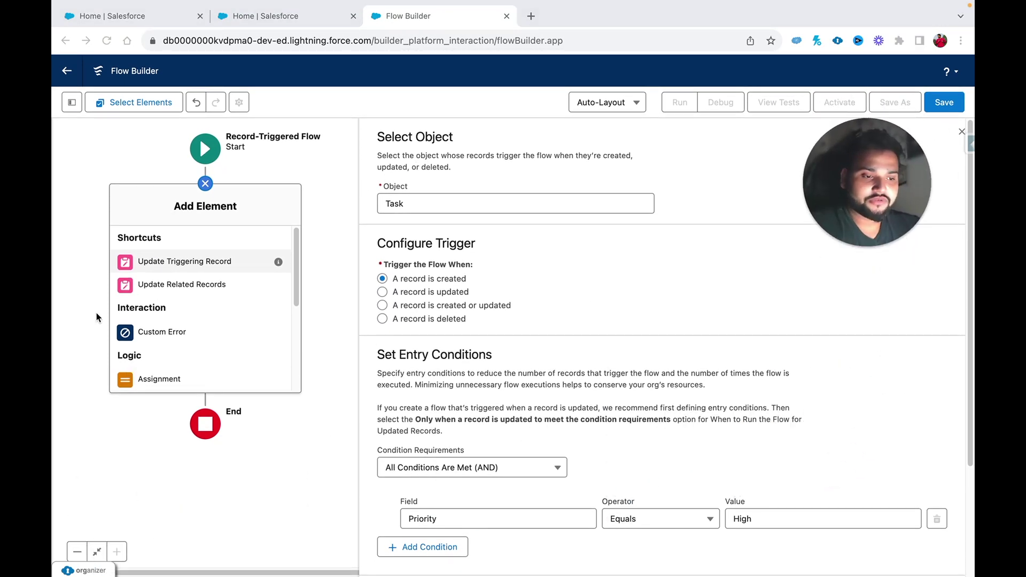
{"action": "left_click", "coordinate": [205, 184]}
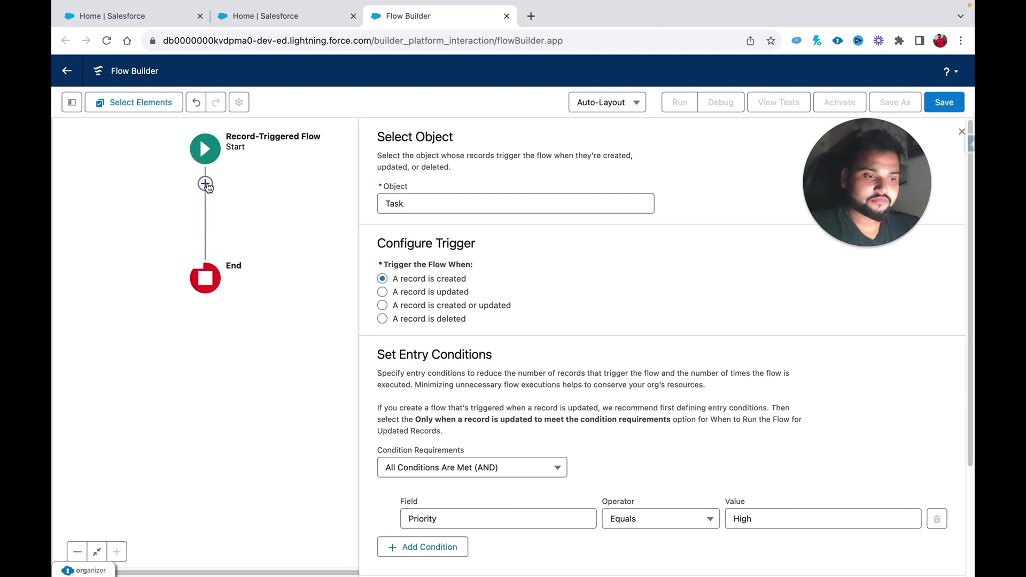
{"action": "left_click", "coordinate": [205, 184]}
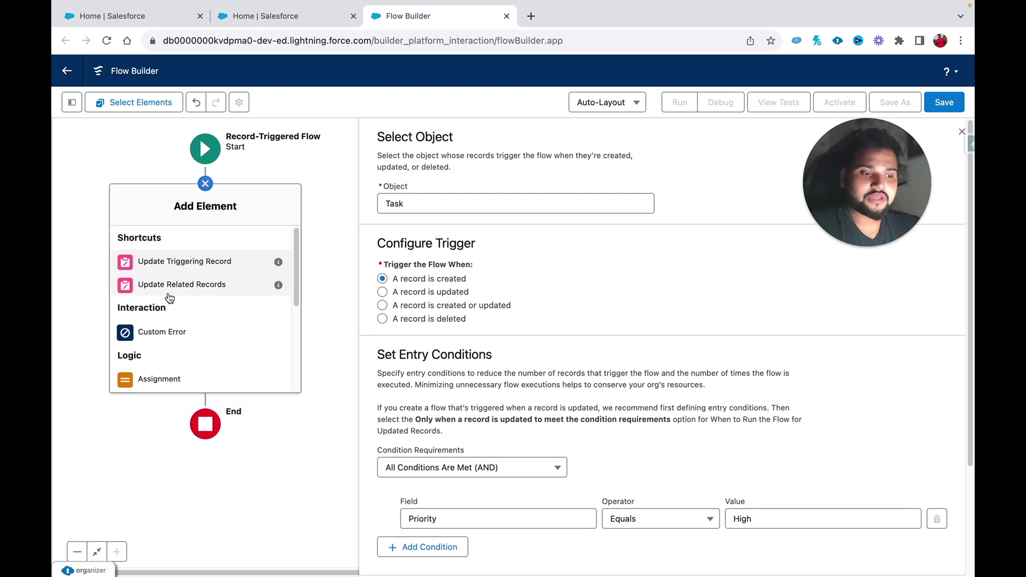
{"action": "left_click", "coordinate": [159, 380]}
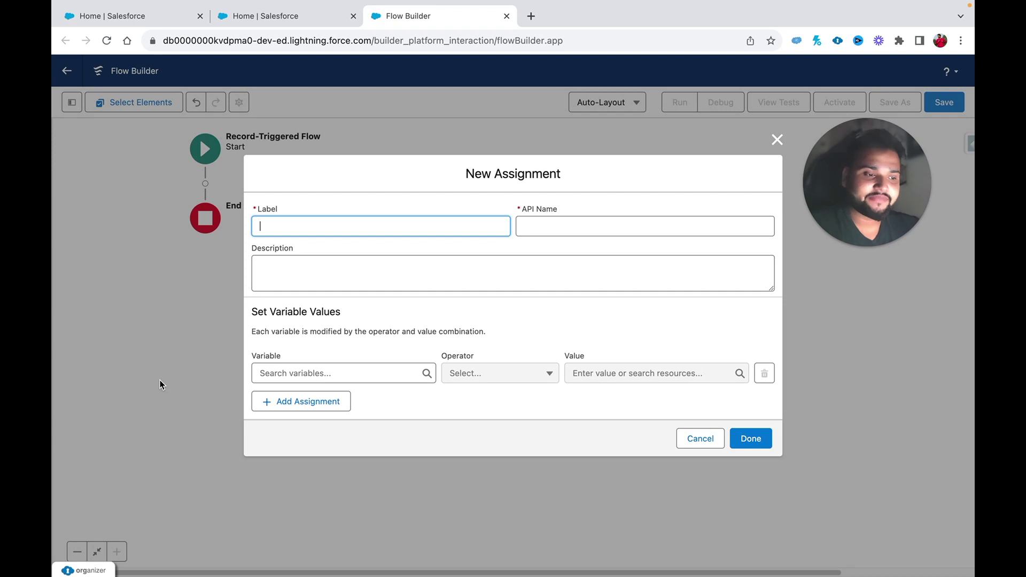
{"action": "type", "text": "Assign tha"}
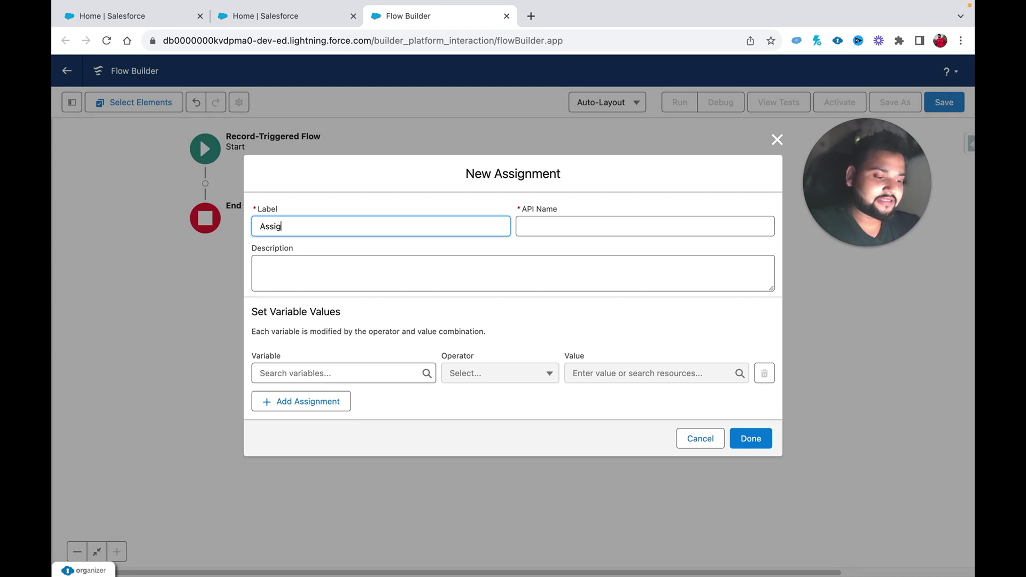
{"action": "key", "text": "BackSpace"}
{"action": "key", "text": "BackSpace"}
{"action": "key", "text": "BackSpace"}
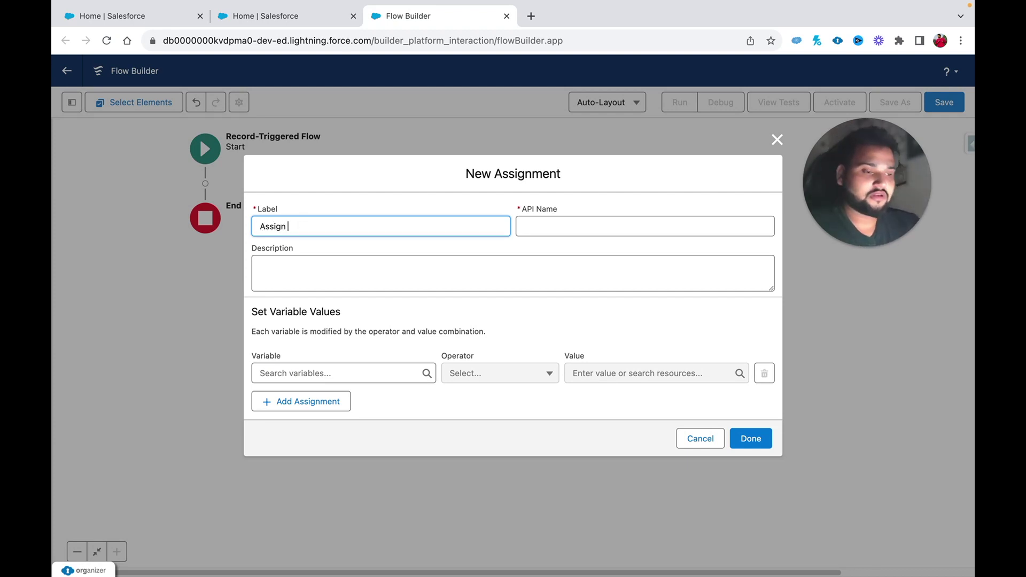
{"action": "type", "text": "High Prio"}
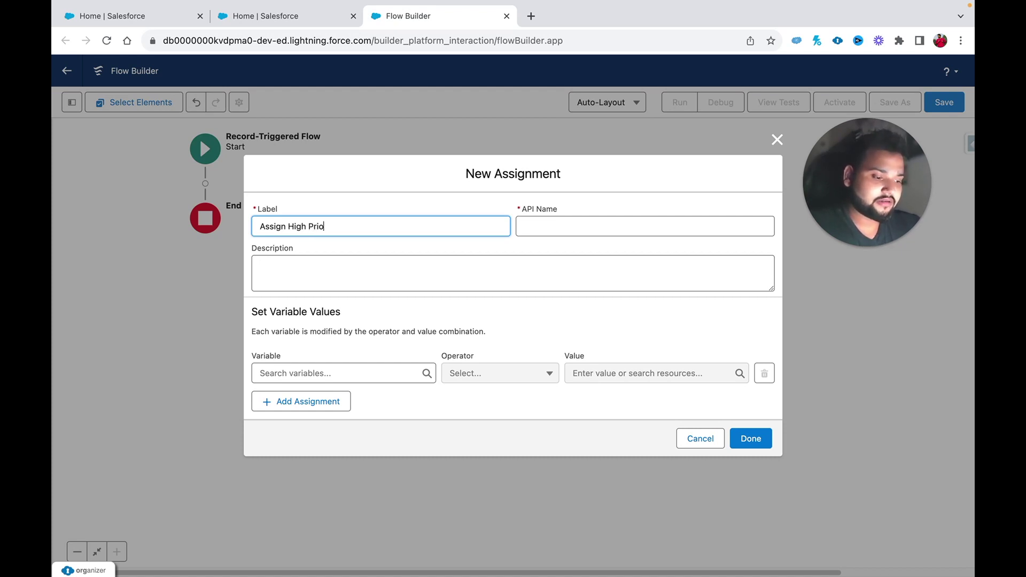
{"action": "type", "text": "trity "}
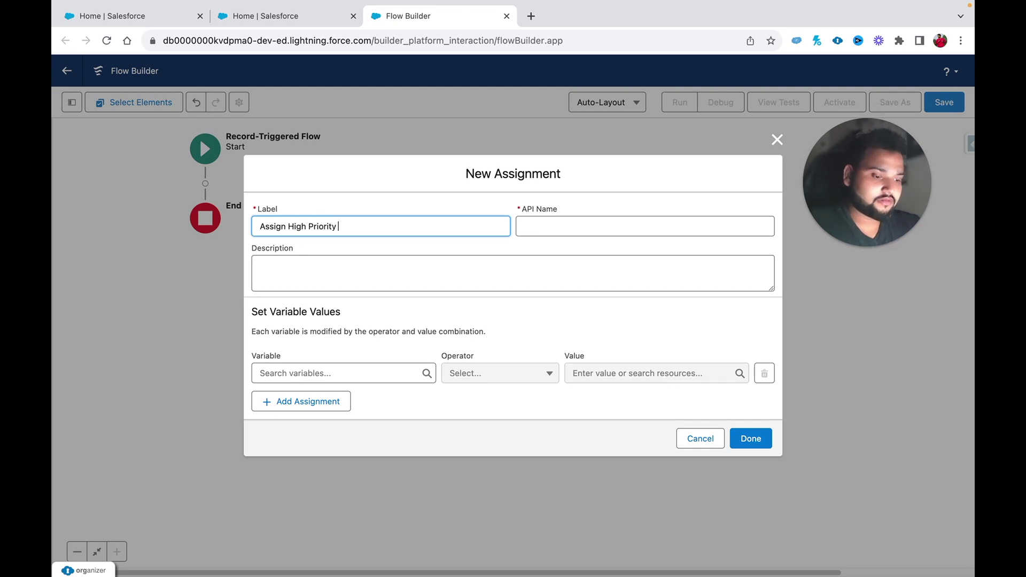
{"action": "type", "text": "Queue"}
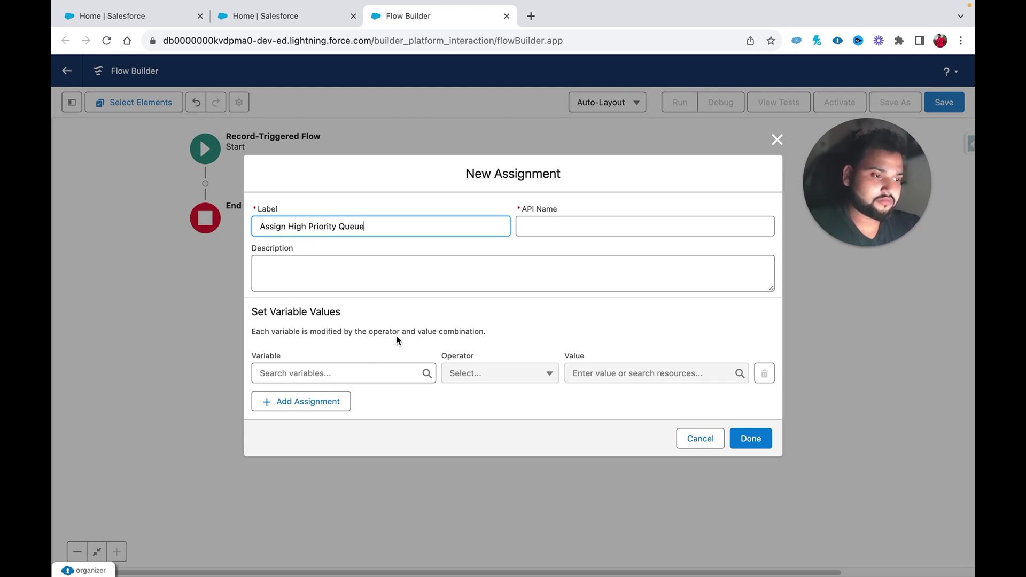
{"action": "left_click", "coordinate": [540, 228]}
Choose the triggering record's Assigned To ID (OwnerId) as the assignment variable and open its value for entry.
{"action": "left_click", "coordinate": [309, 365]}
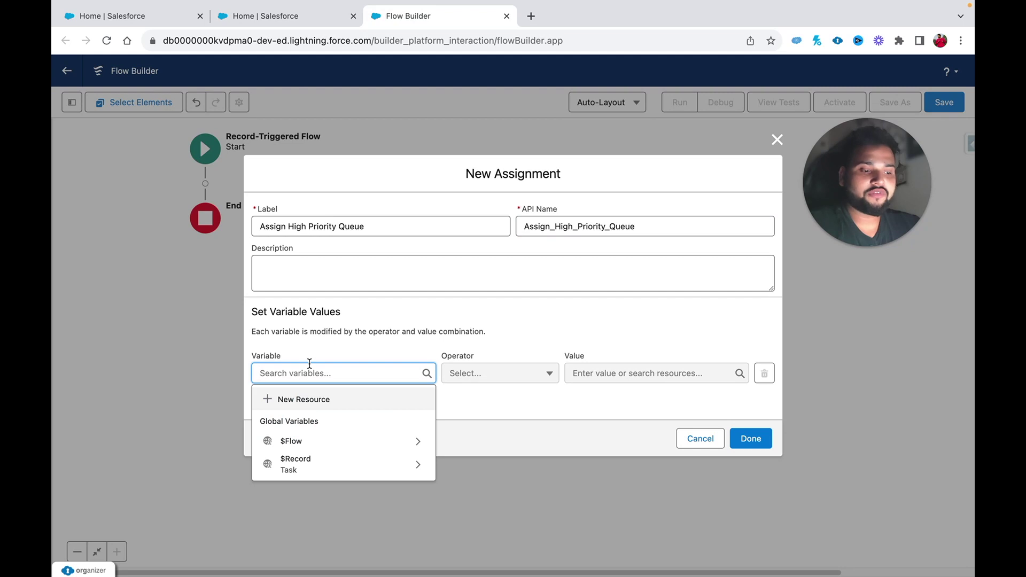
{"action": "type", "text": "rec"}
{"action": "left_click", "coordinate": [319, 420]}
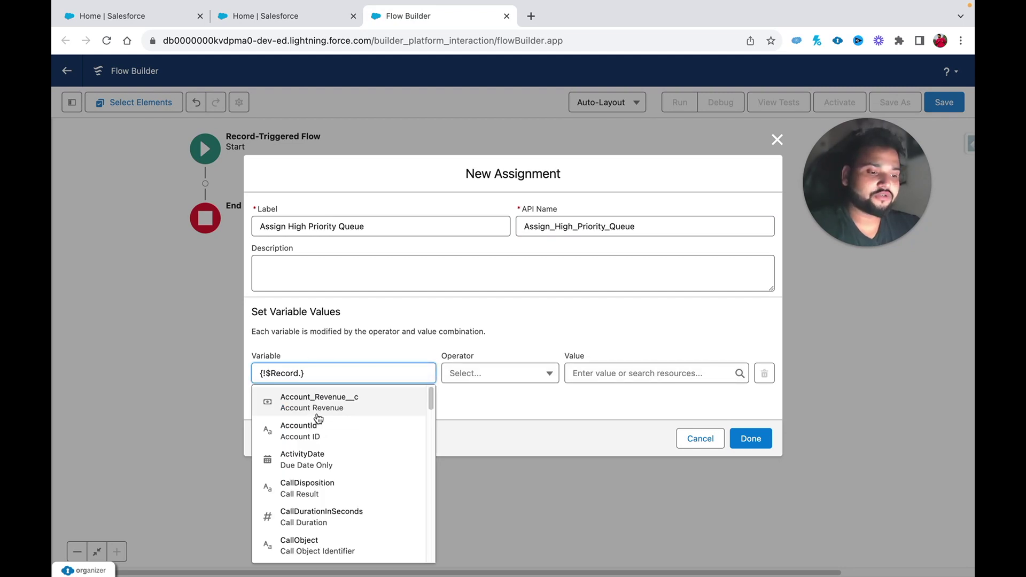
{"action": "type", "text": "own"}
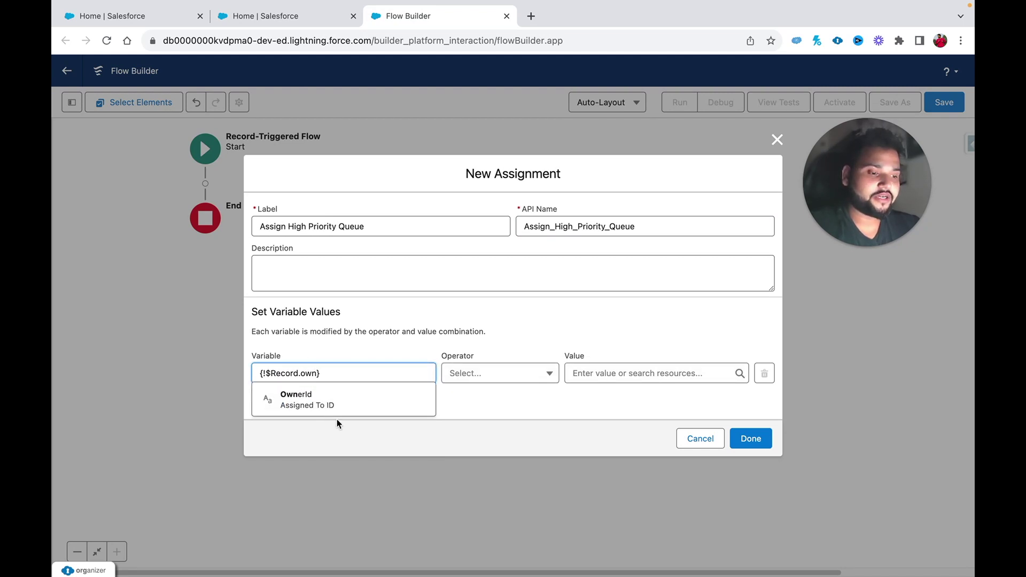
{"action": "left_click", "coordinate": [316, 399]}
{"action": "left_click", "coordinate": [600, 375]}
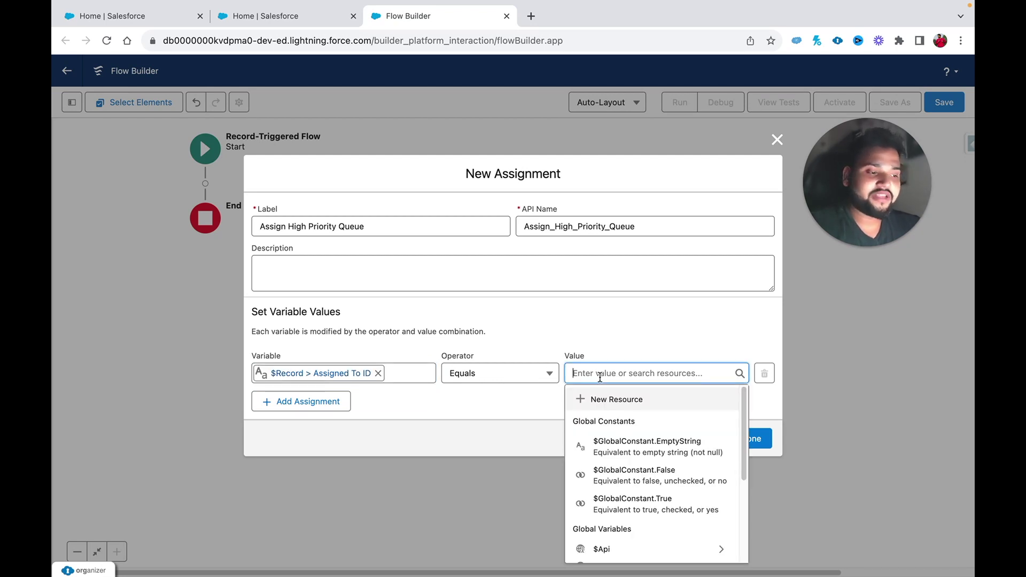
Open the High Priority Team queue's detail page from the Queues list in Salesforce Setup.
{"action": "left_click", "coordinate": [274, 17]}
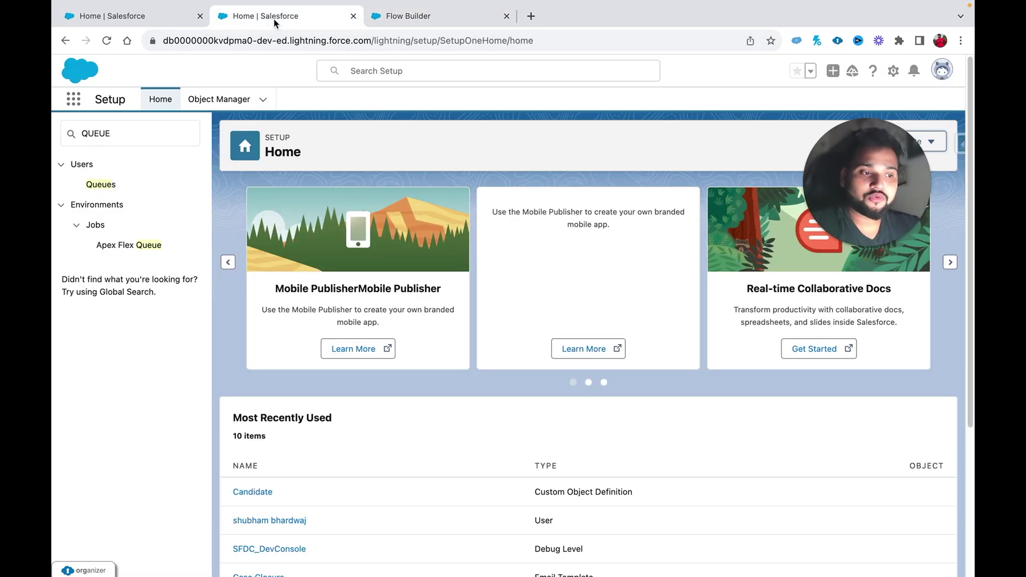
{"action": "left_click", "coordinate": [98, 187]}
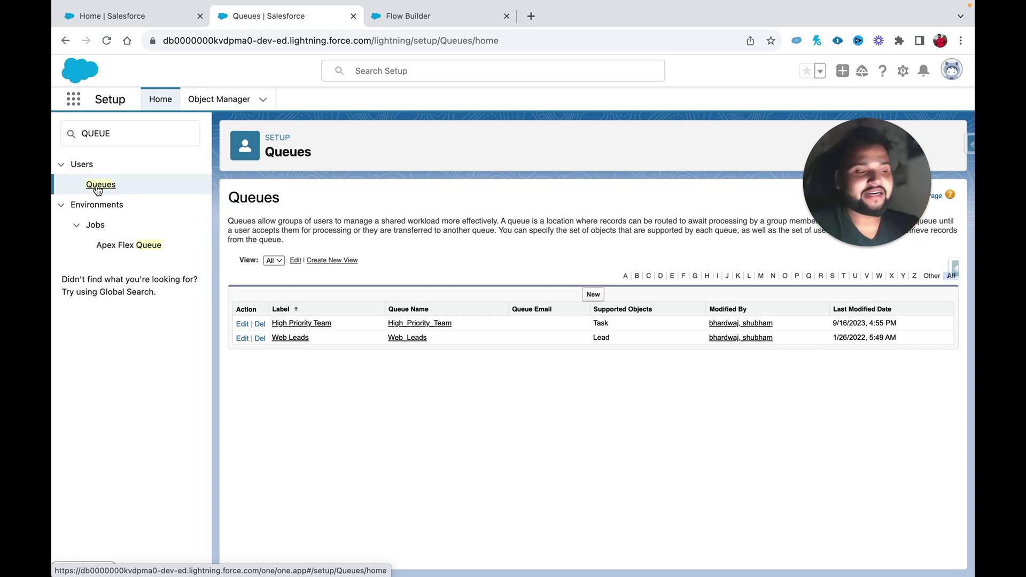
{"action": "left_click", "coordinate": [297, 336]}
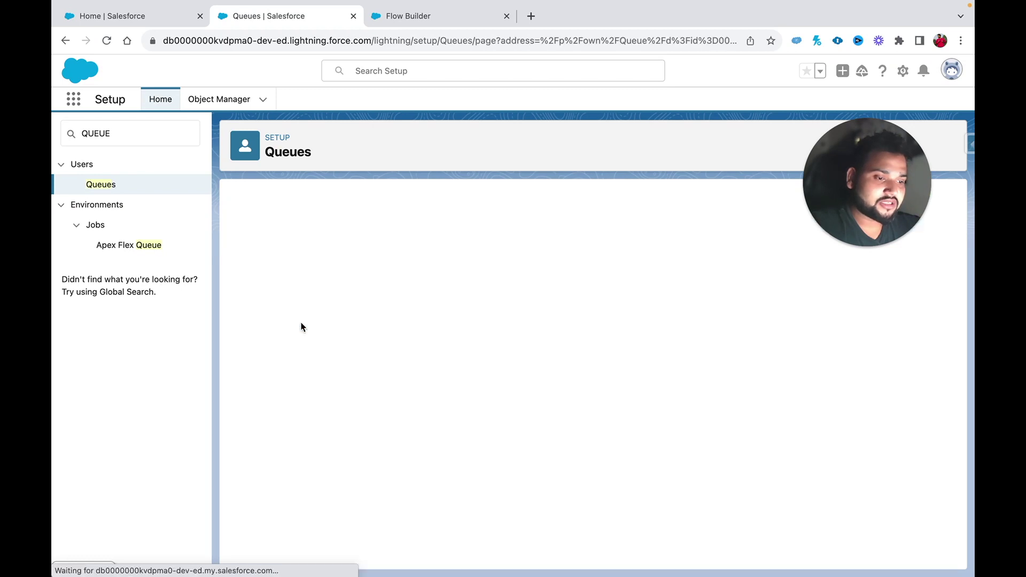
Copy the queue name High_Priority_Team and select the queue's record ID in the page address.
{"action": "left_click", "coordinate": [640, 43]}
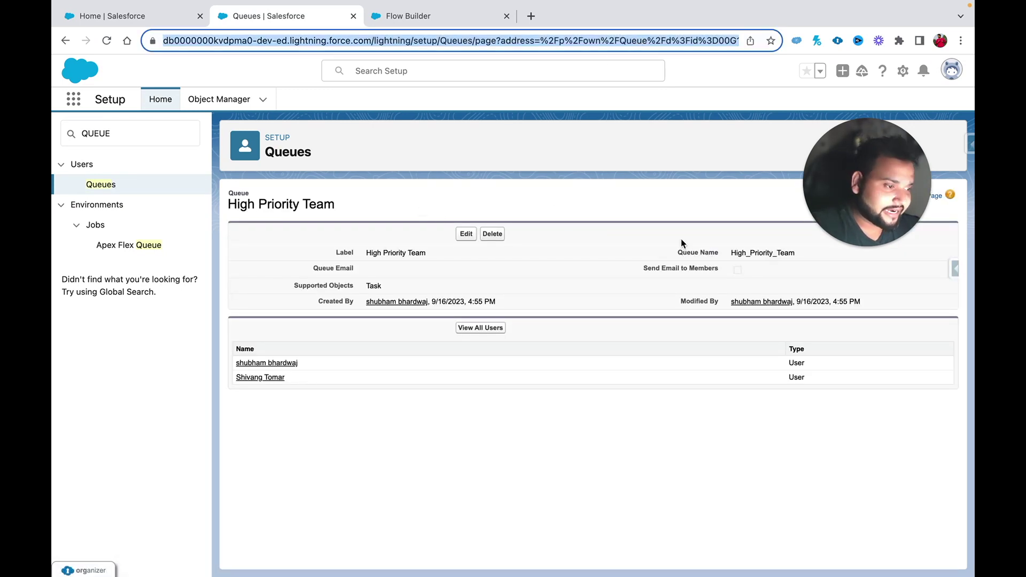
{"action": "double_click", "coordinate": [769, 252]}
{"action": "key", "text": "super+c"}
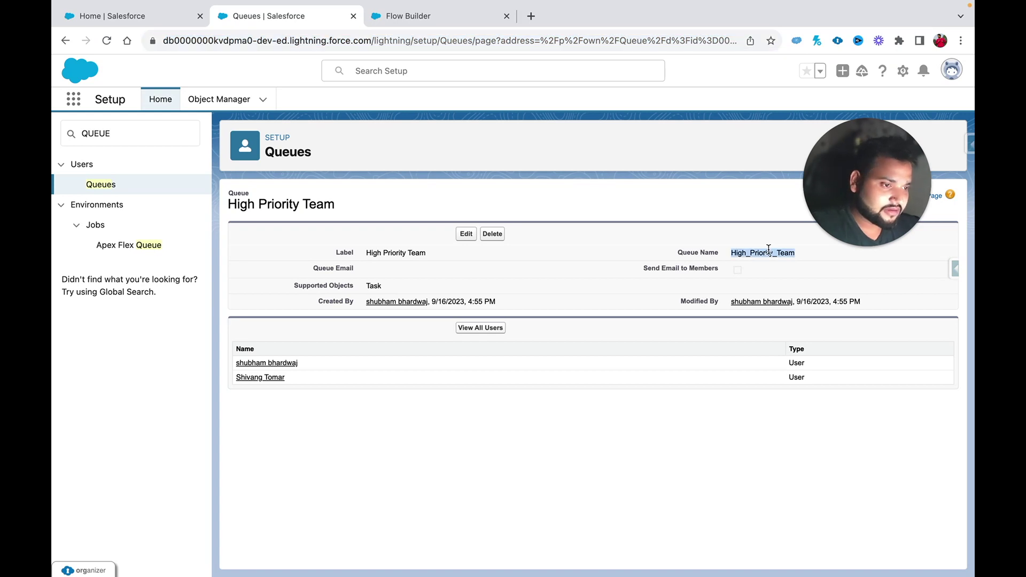
{"action": "left_click", "coordinate": [522, 41]}
{"action": "mouse_move", "coordinate": [738, 41]}
{"action": "left_mouse_down"}
{"action": "mouse_move", "coordinate": [644, 40]}
{"action": "mouse_move", "coordinate": [739, 41]}
{"action": "left_mouse_up"}
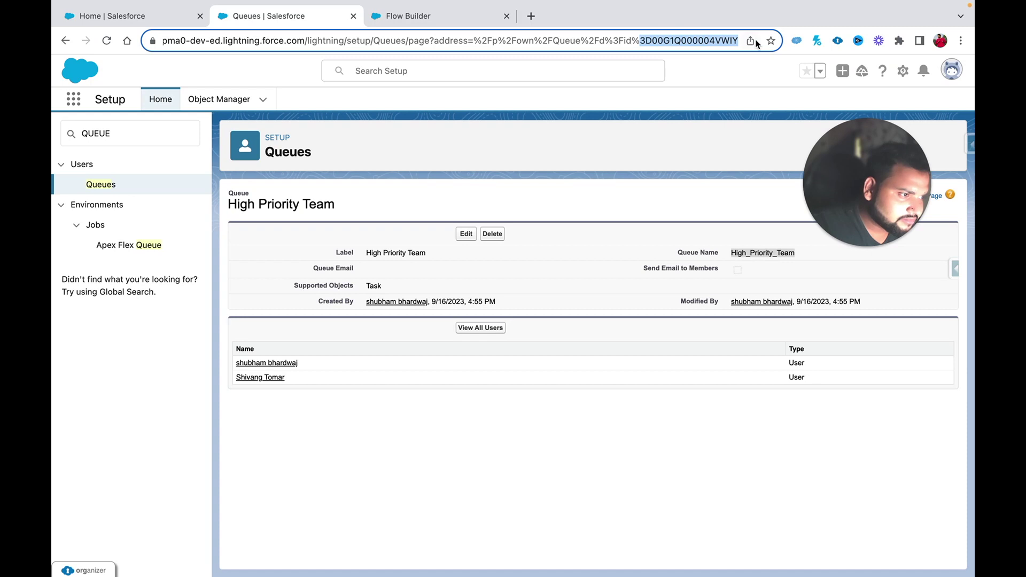
{"action": "left_click_drag", "start_coordinate": [860, 162], "coordinate": [132, 459]}
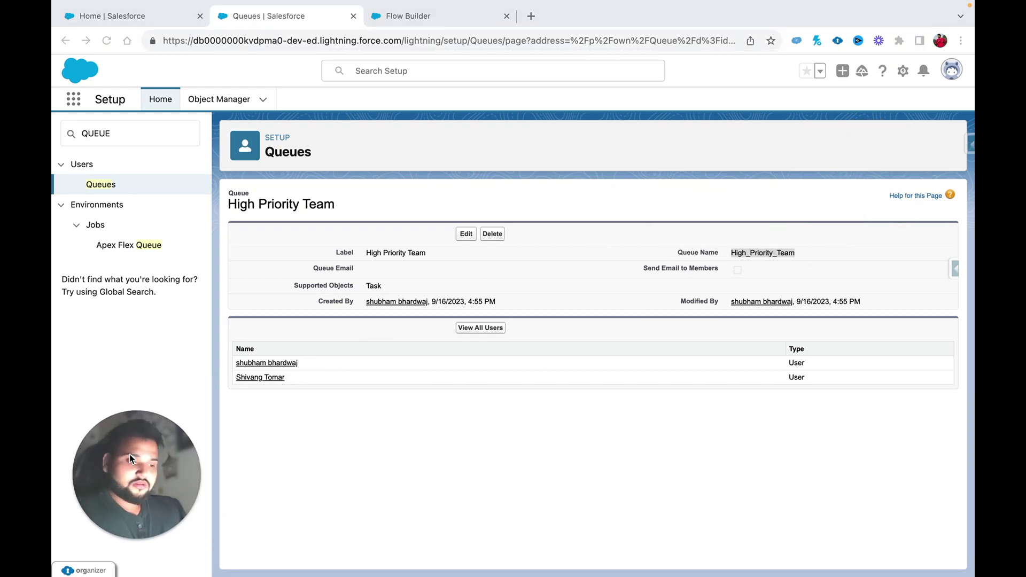
Open Salesforce Inspector's Data Export and clear the existing export query.
{"action": "left_click", "coordinate": [966, 148]}
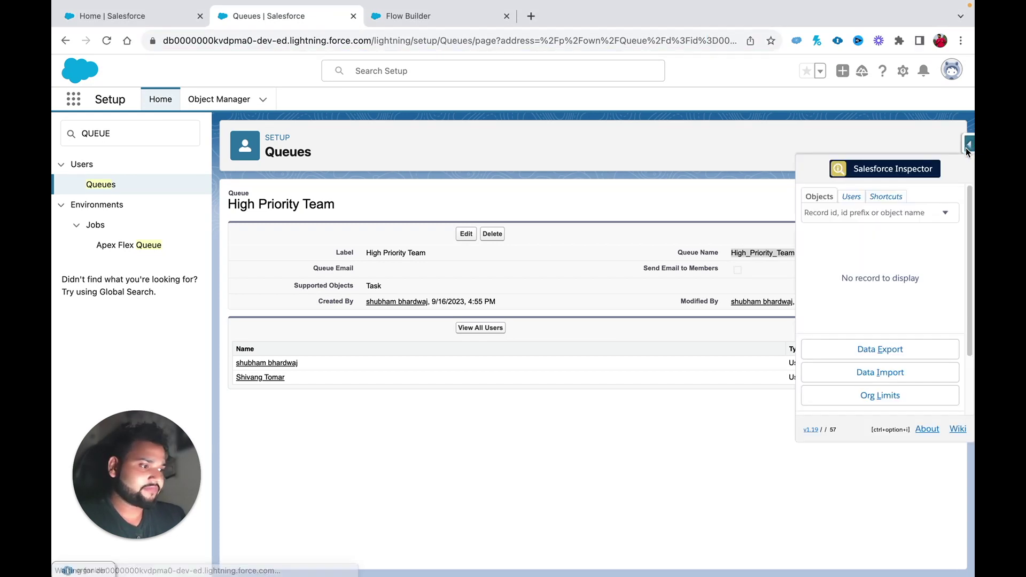
{"action": "left_click", "coordinate": [870, 345]}
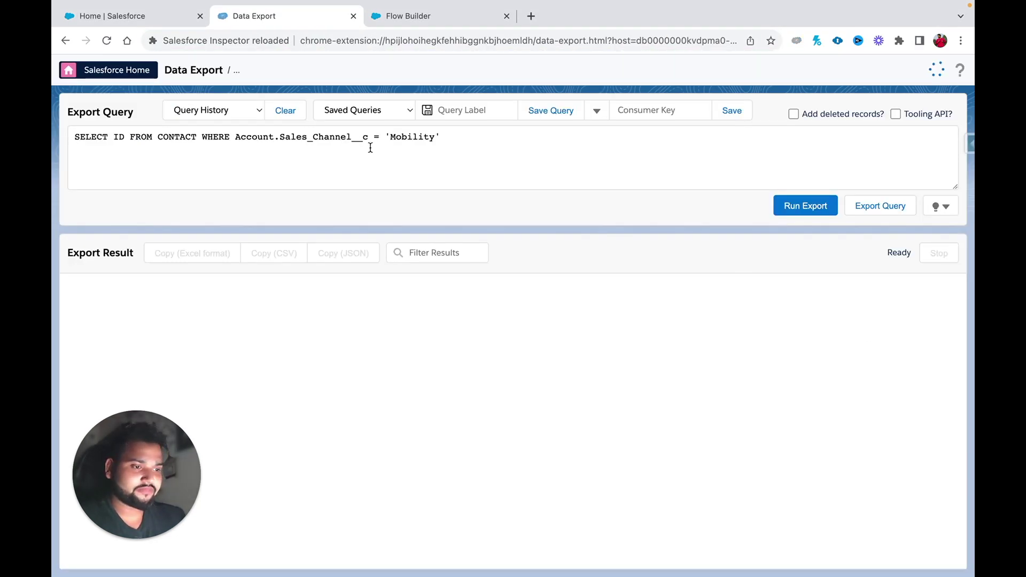
{"action": "left_click_drag", "start_coordinate": [447, 137], "coordinate": [53, 127]}
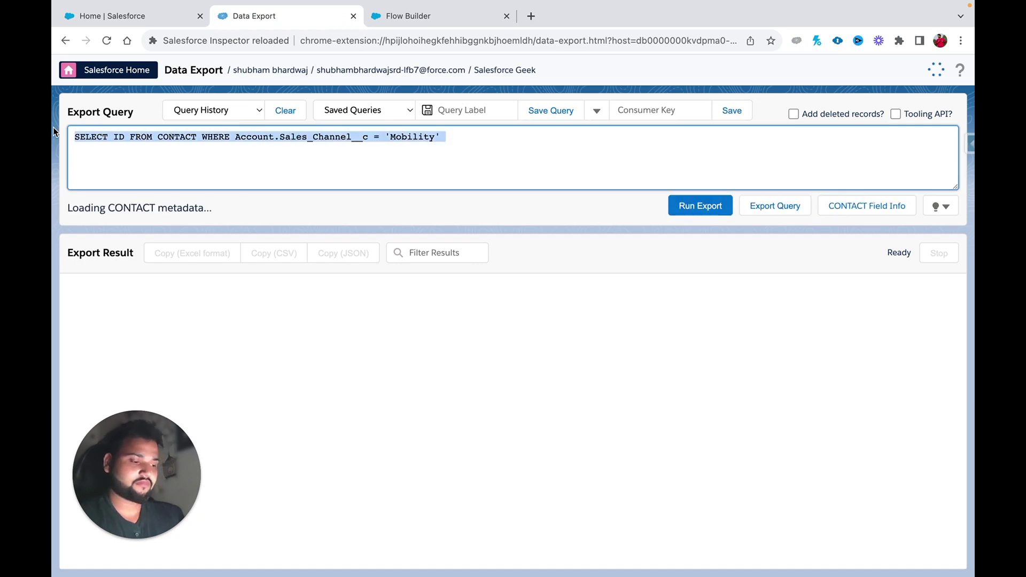
{"action": "key", "text": "BackSpace"}
Run the export query select id from group where DeveloperName = 'High_Priority_Team'.
{"action": "type", "text": "selec"}
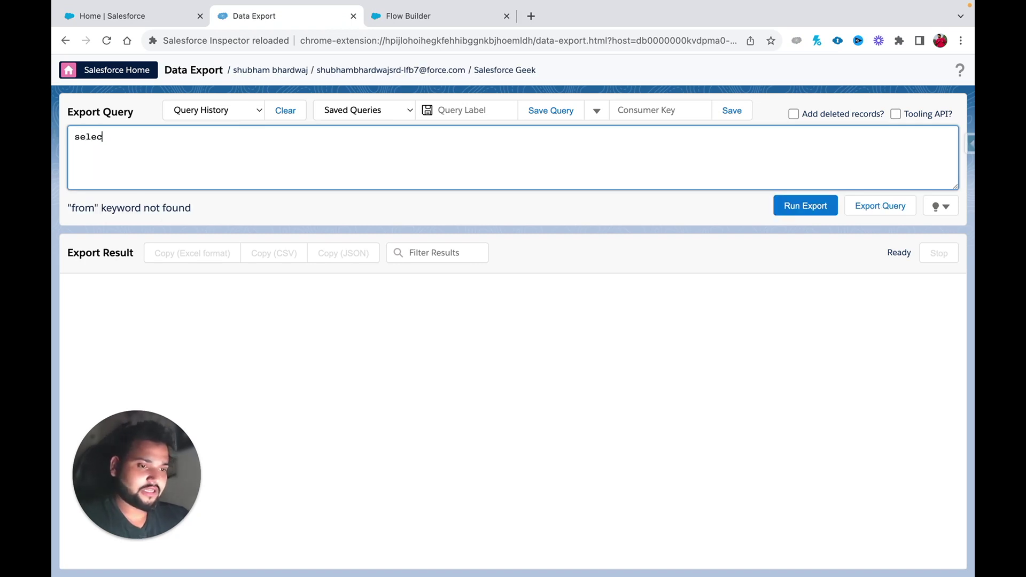
{"action": "type", "text": "t id from grpu"}
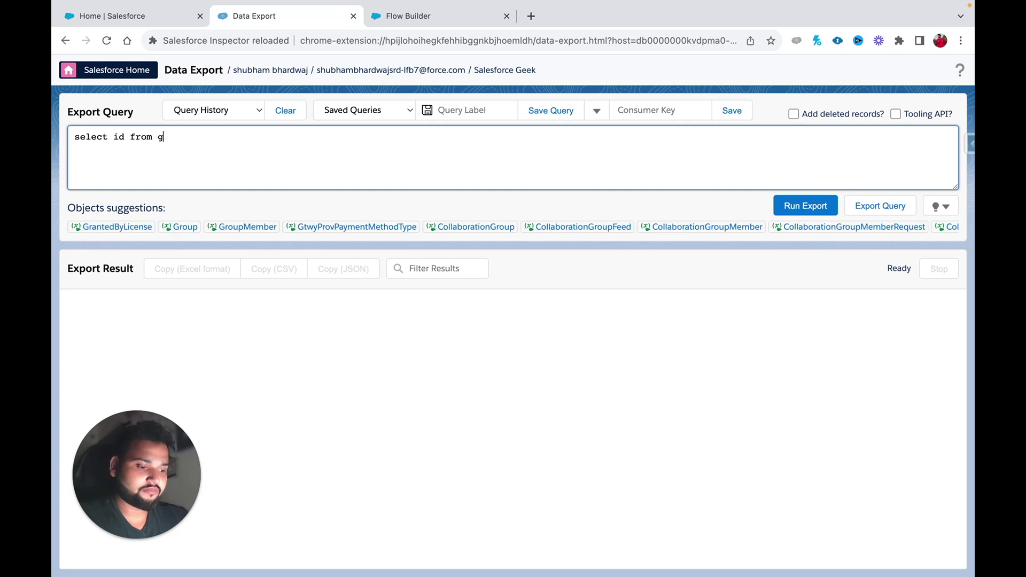
{"action": "key", "text": "BackSpace"}
{"action": "key", "text": "BackSpace"}
{"action": "key", "text": "BackSpace"}
{"action": "type", "text": "oup "}
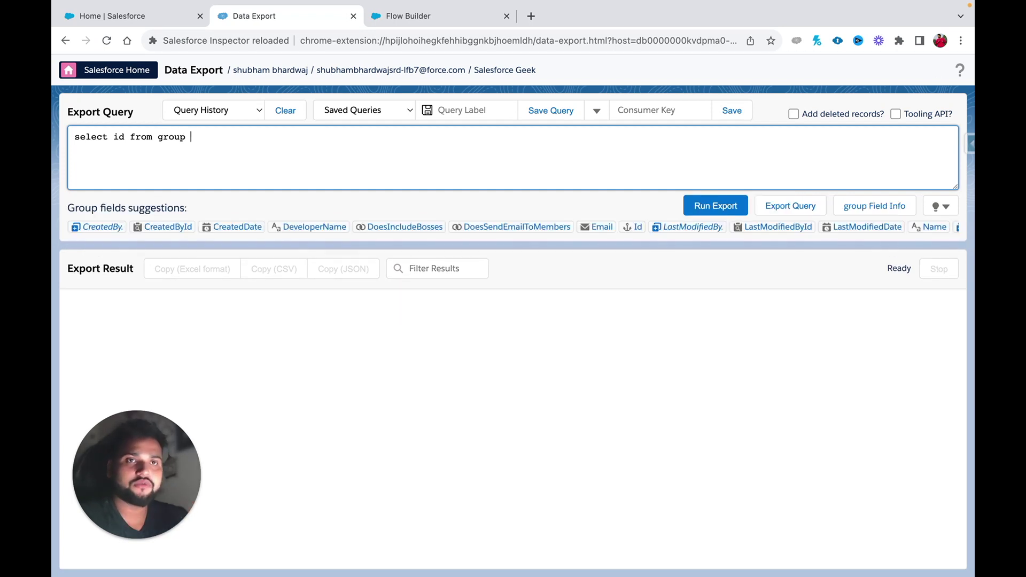
{"action": "type", "text": "where "}
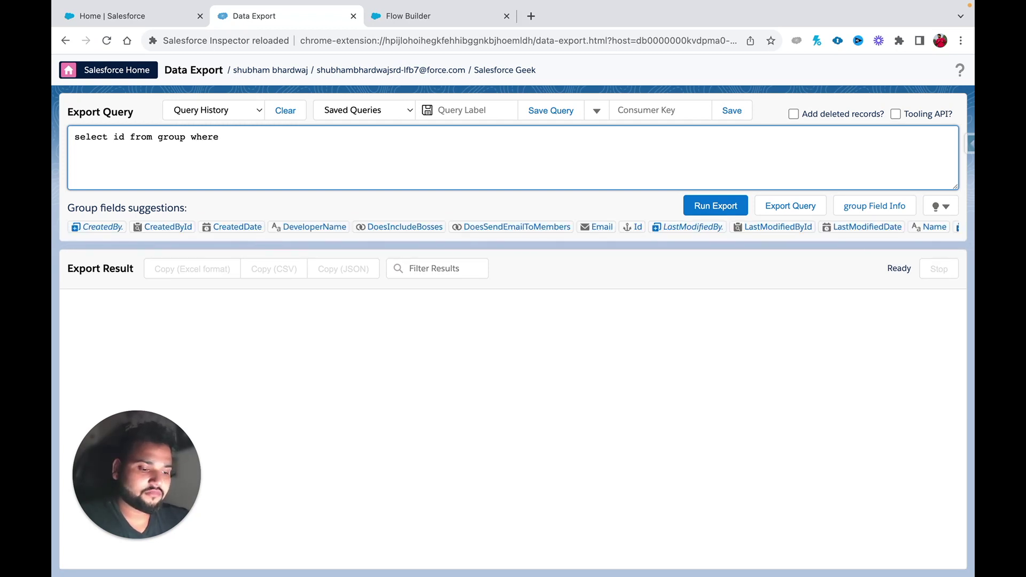
{"action": "type", "text": "deve"}
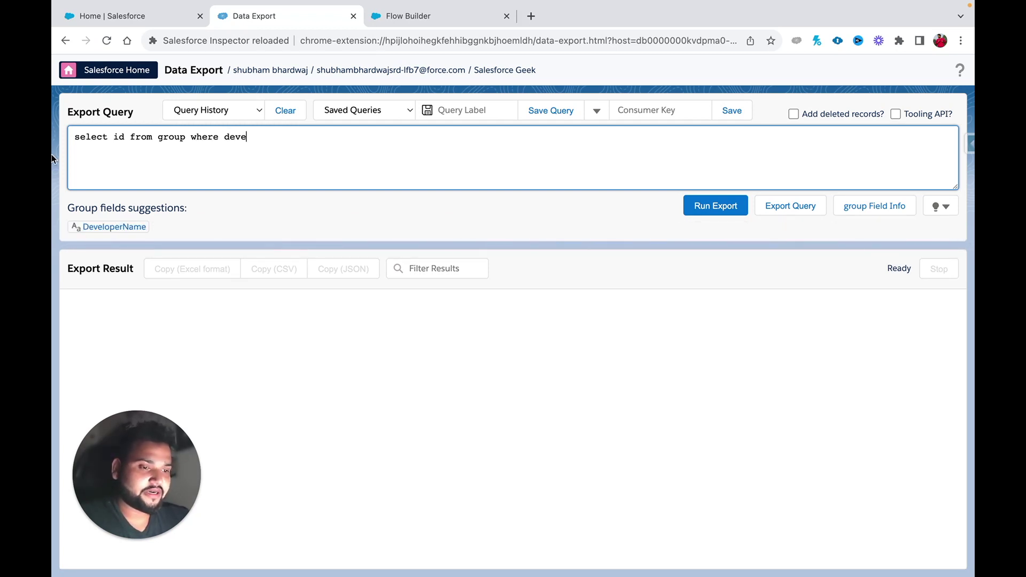
{"action": "left_click", "coordinate": [115, 226]}
{"action": "type", "text": "= ''"}
{"action": "key", "text": "Left"}
{"action": "key", "text": "super+v"}
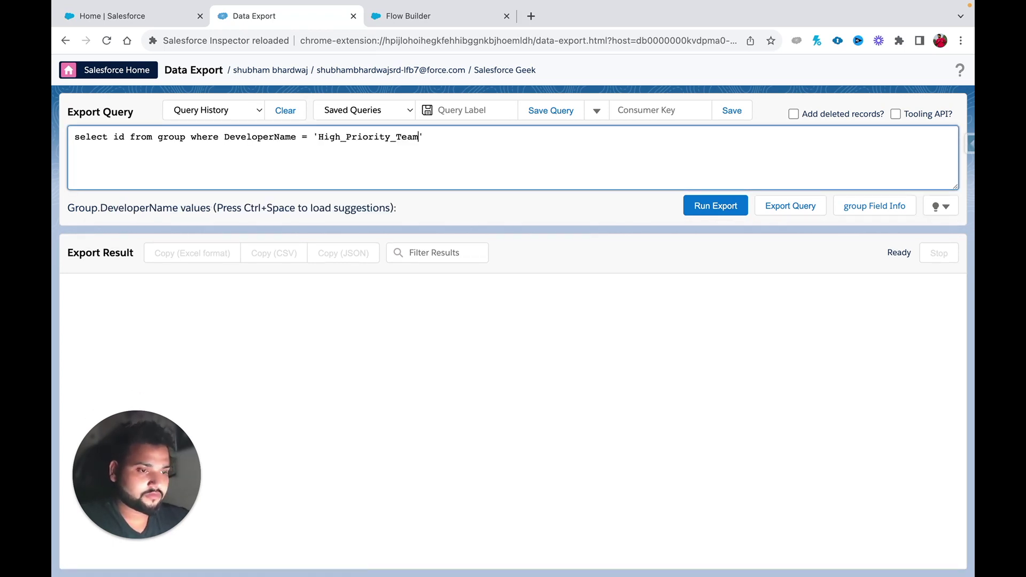
{"action": "left_click", "coordinate": [700, 208]}
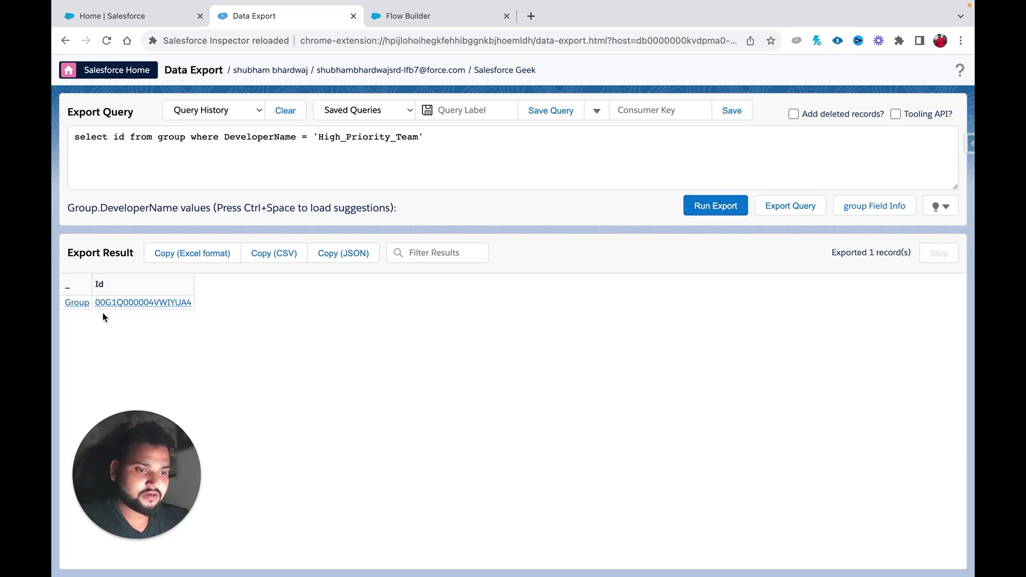
Copy the group Id from the query result, enter it in Flow Builder as the Assigned To ID value, and finish the assignment.
{"action": "left_click_drag", "start_coordinate": [92, 302], "coordinate": [195, 304]}
{"action": "key", "text": "ctrl+c"}
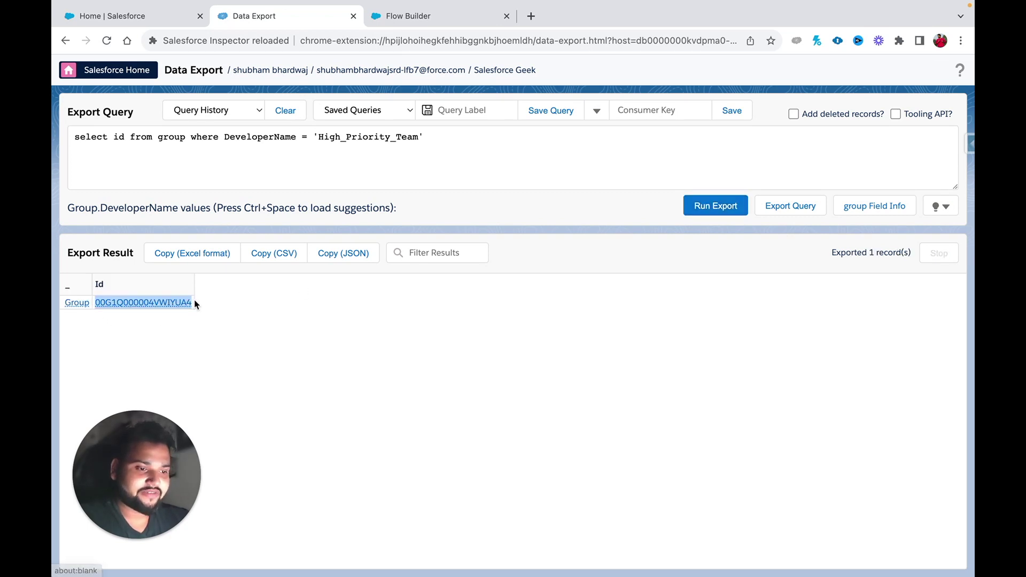
{"action": "left_click", "coordinate": [460, 24]}
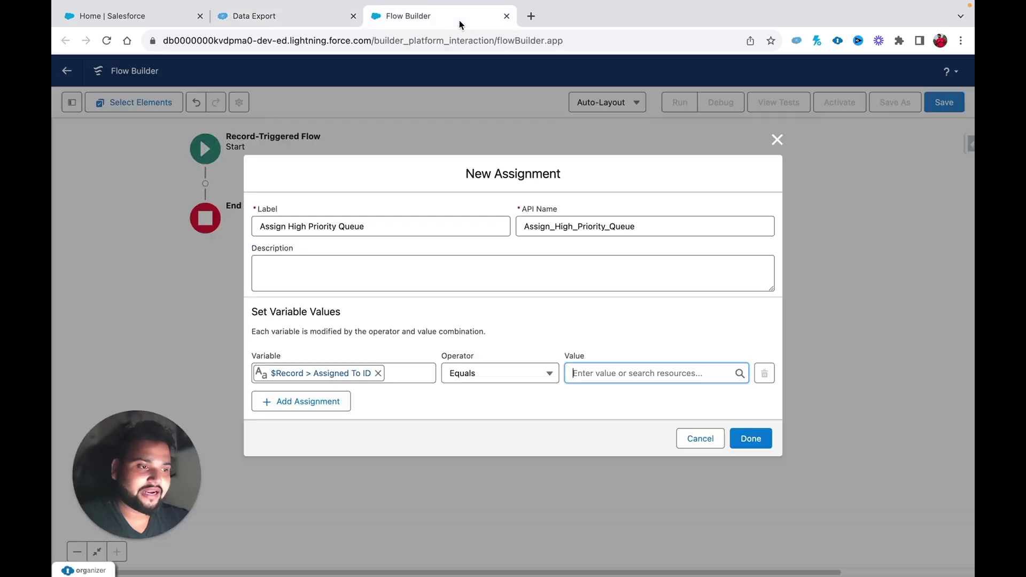
{"action": "left_click", "coordinate": [609, 376]}
{"action": "key", "text": "ctrl+v"}
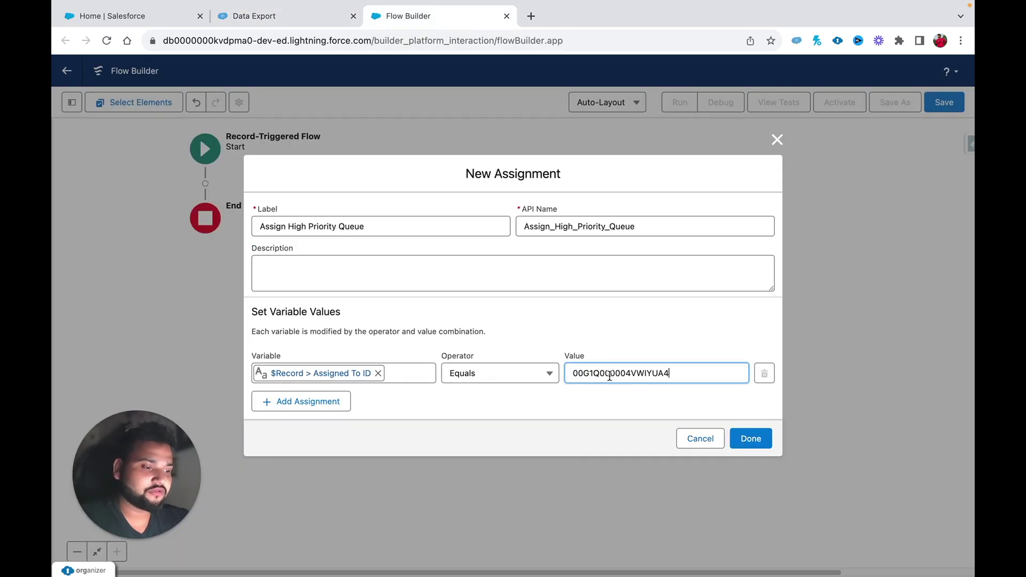
{"action": "left_click", "coordinate": [749, 437]}
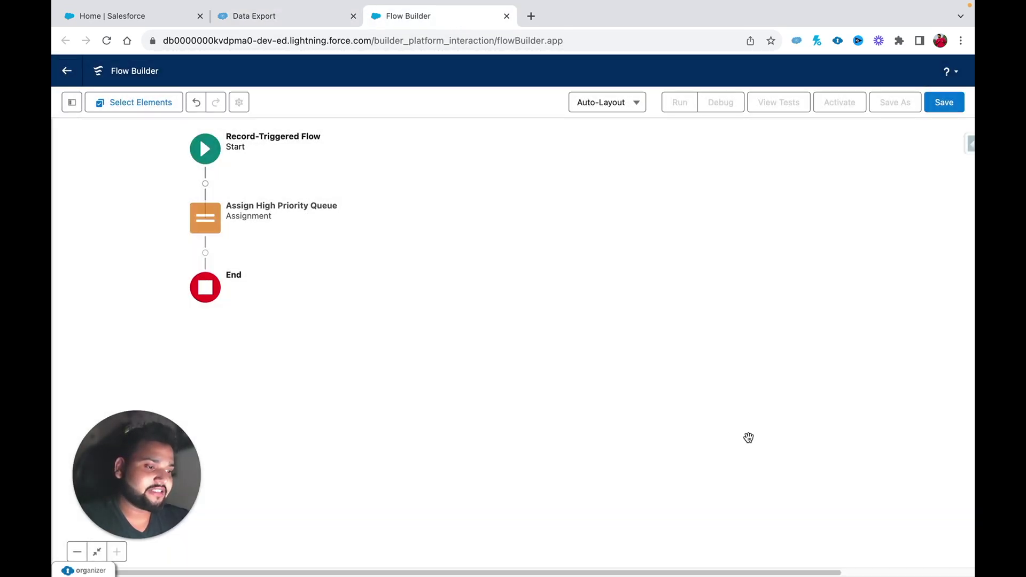
Save the flow as Assign High Priority Task to Queue, with API name Assign_High_Priority_Task_to_Queue, and activate it.
{"action": "left_click", "coordinate": [936, 106]}
{"action": "left_click", "coordinate": [298, 266]}
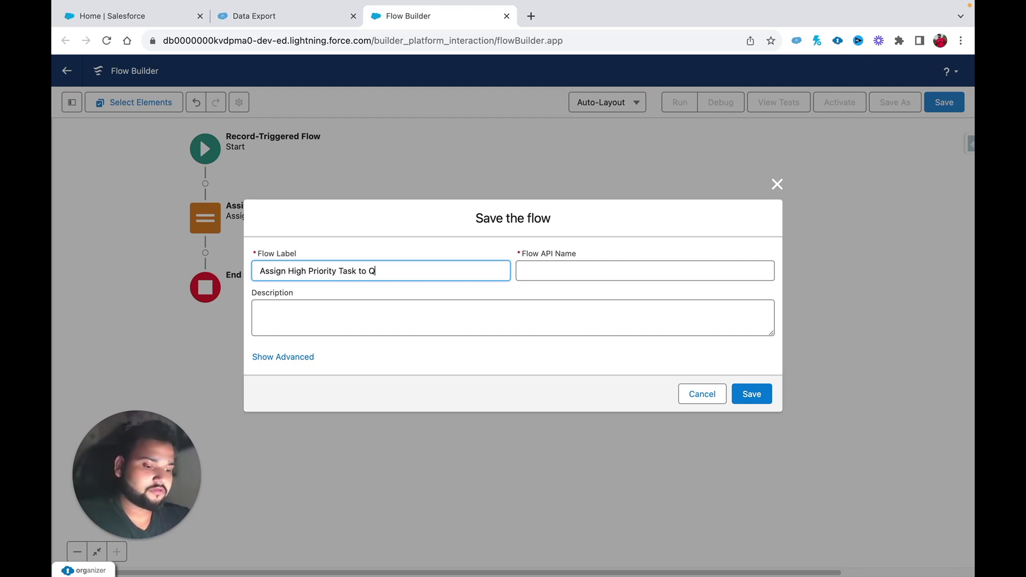
{"action": "left_click", "coordinate": [553, 271]}
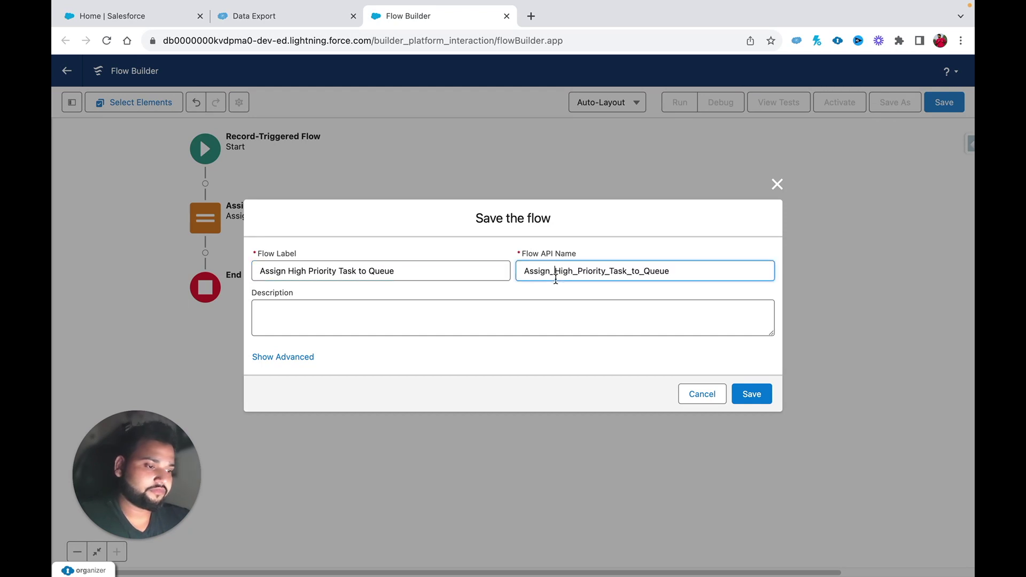
{"action": "left_click", "coordinate": [760, 400]}
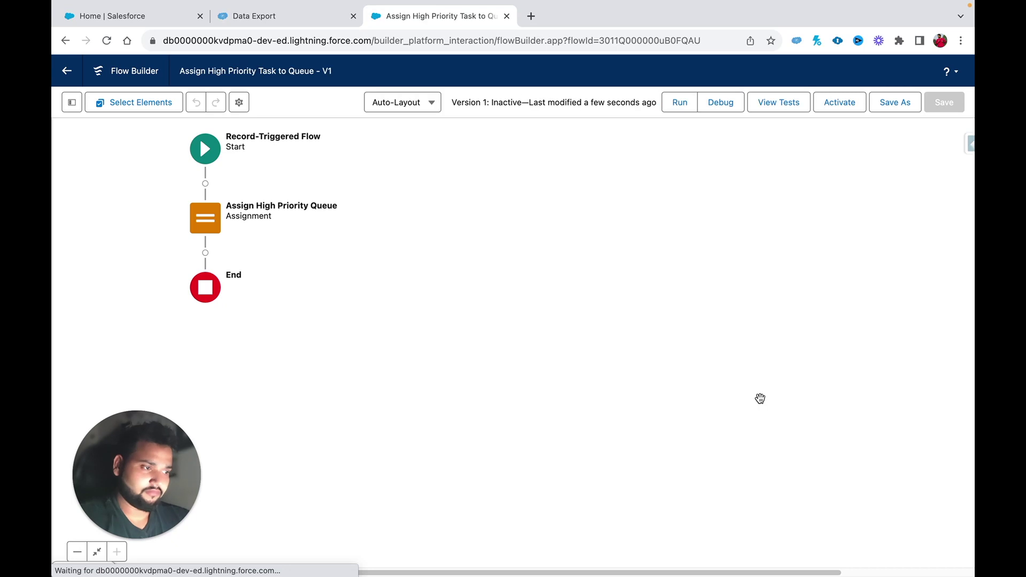
{"action": "left_click", "coordinate": [838, 104]}
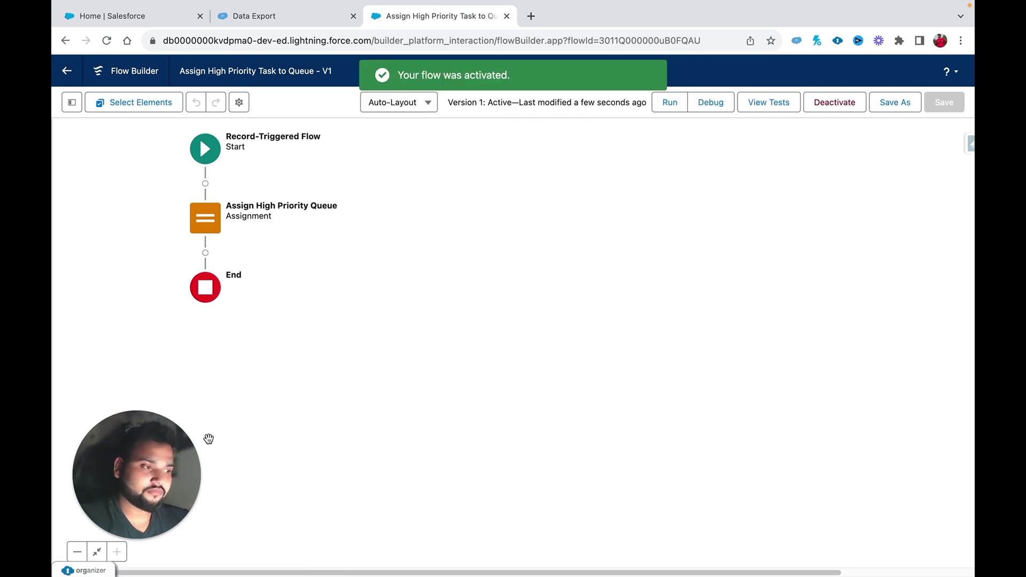
Switch to the Salesforce Sales app, go to Tasks and open a new task form.
{"action": "left_click", "coordinate": [105, 18]}
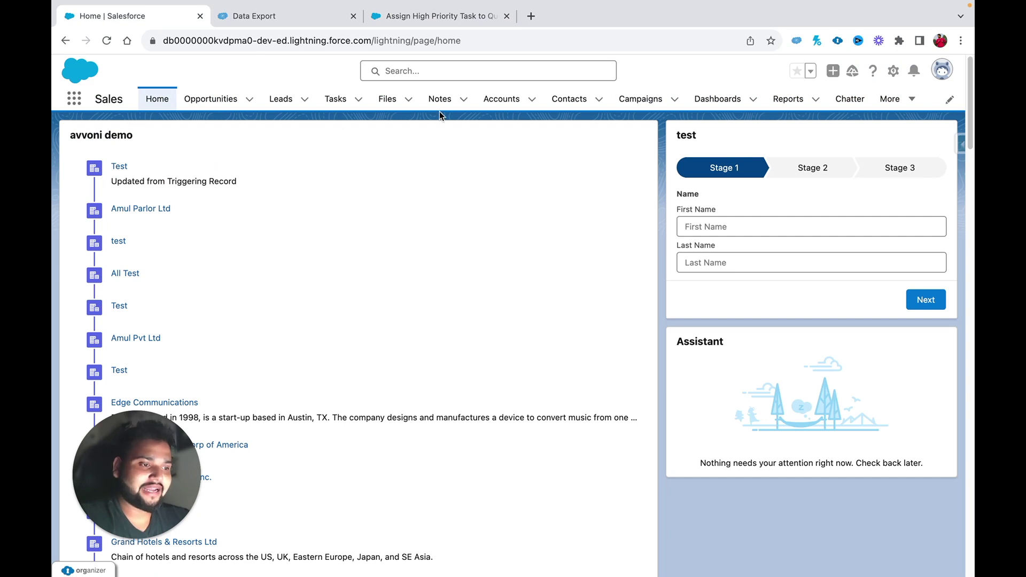
{"action": "left_click", "coordinate": [335, 100]}
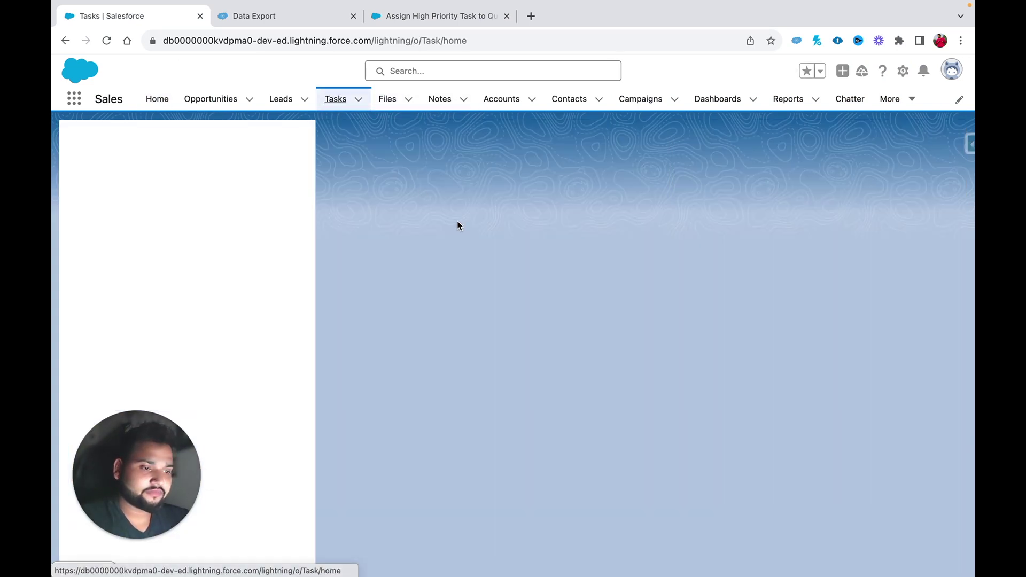
{"action": "left_click_drag", "start_coordinate": [162, 465], "coordinate": [854, 513]}
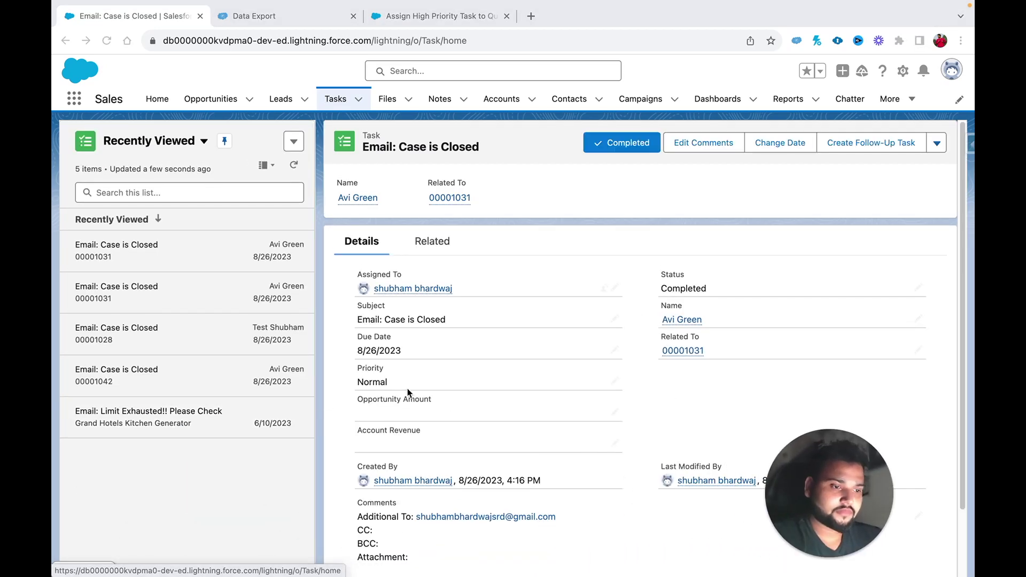
{"action": "left_click", "coordinate": [293, 141]}
{"action": "left_click", "coordinate": [282, 177]}
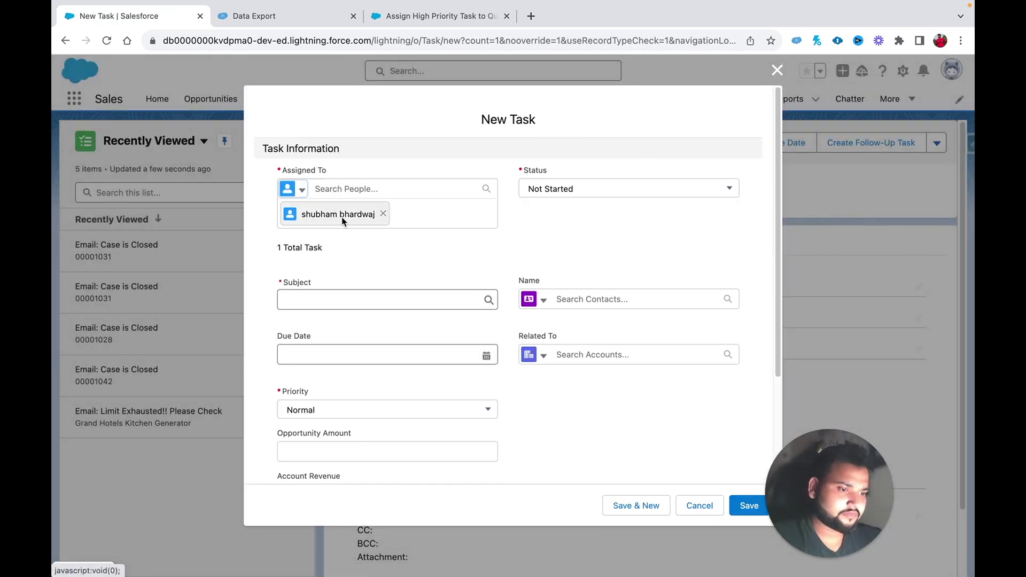
Create the task with subject Test and priority High.
{"action": "left_click", "coordinate": [317, 300]}
{"action": "type", "text": "Test"}
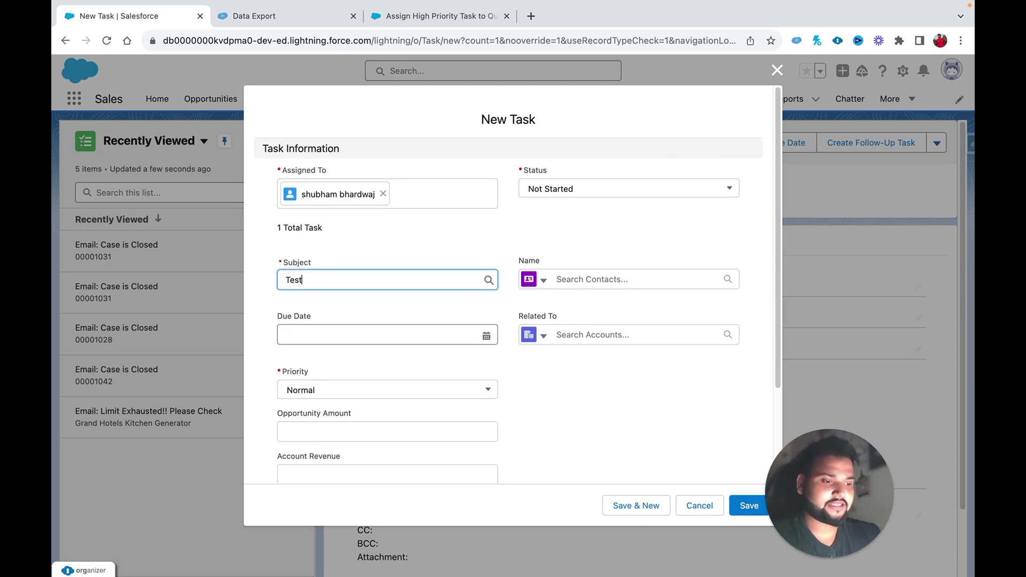
{"action": "left_click", "coordinate": [321, 390]}
{"action": "left_click", "coordinate": [319, 422]}
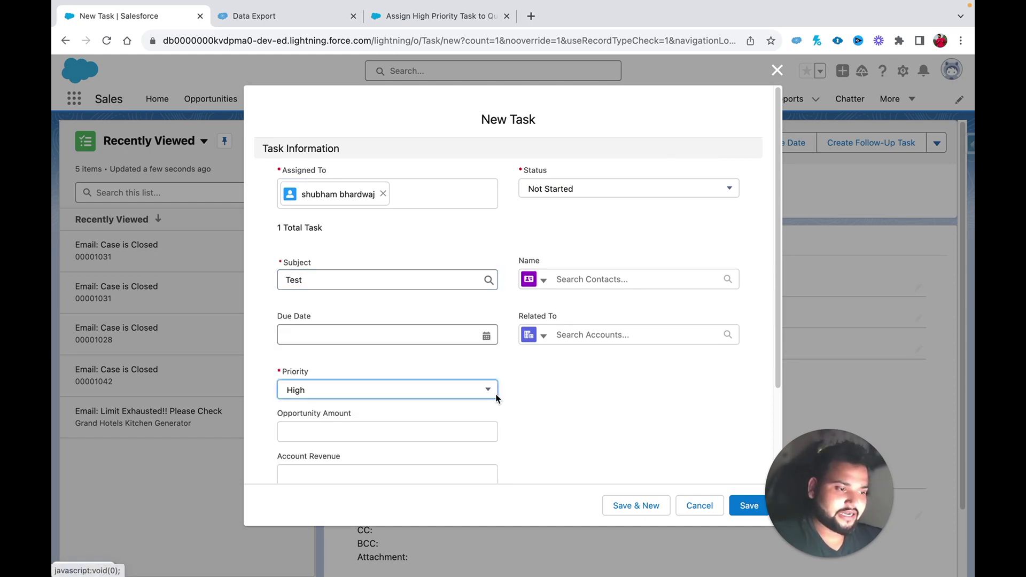
{"action": "scroll", "coordinate": [630, 420], "scroll_direction": "down", "scroll_amount": 2}
{"action": "scroll", "coordinate": [630, 420], "scroll_direction": "down", "scroll_amount": 1}
{"action": "left_click", "coordinate": [738, 503]}
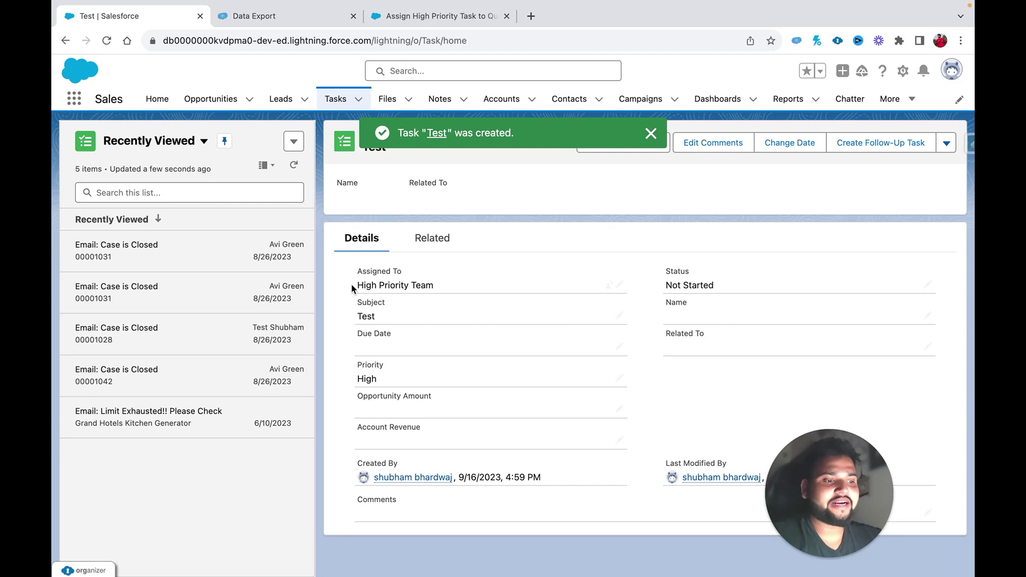
Check the Test task's Assigned To value and review the flow and the group Id query behind it.
{"action": "left_click_drag", "start_coordinate": [351, 284], "coordinate": [459, 287]}
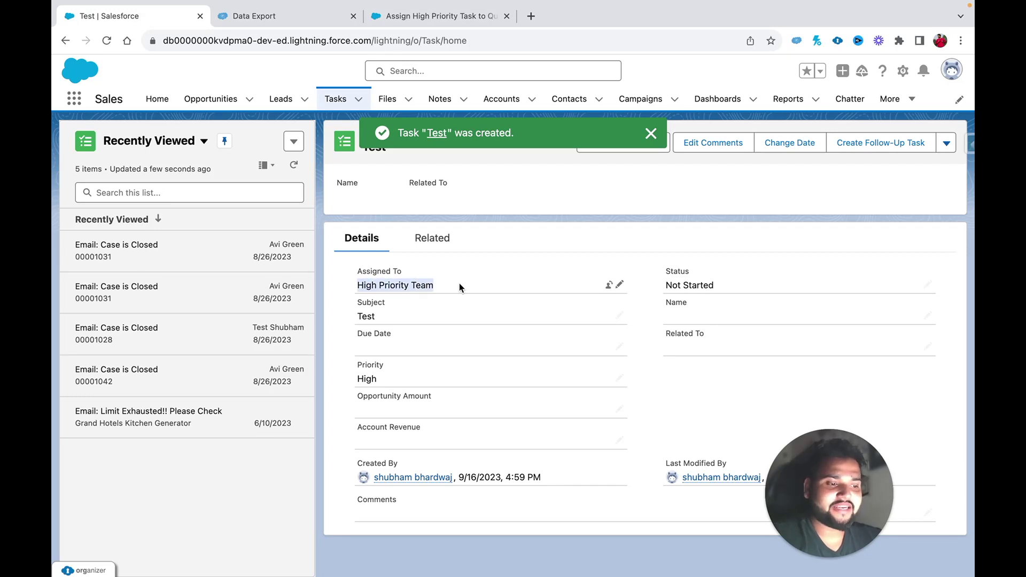
{"action": "left_click", "coordinate": [460, 288]}
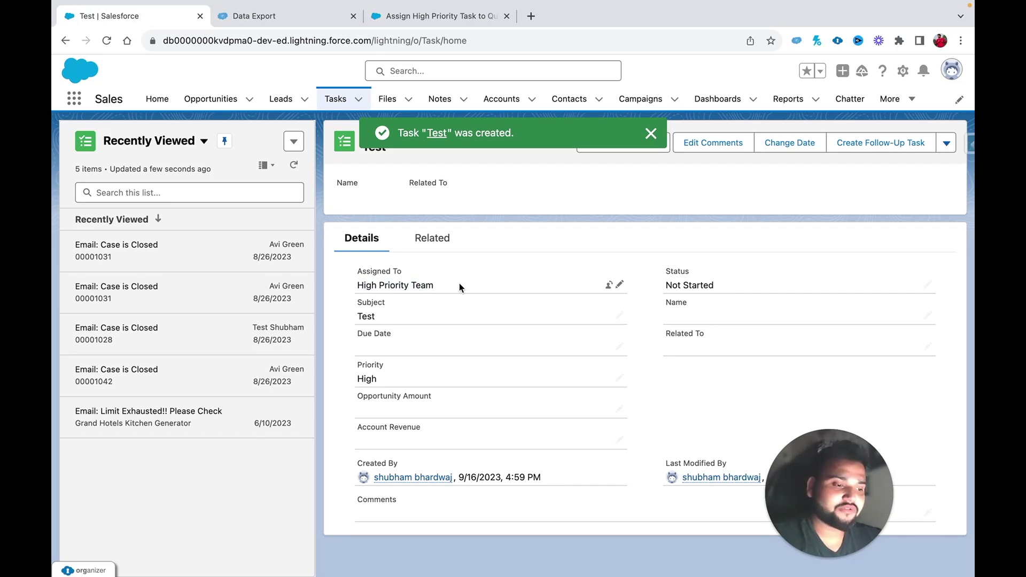
{"action": "left_click_drag", "start_coordinate": [357, 284], "coordinate": [437, 289]}
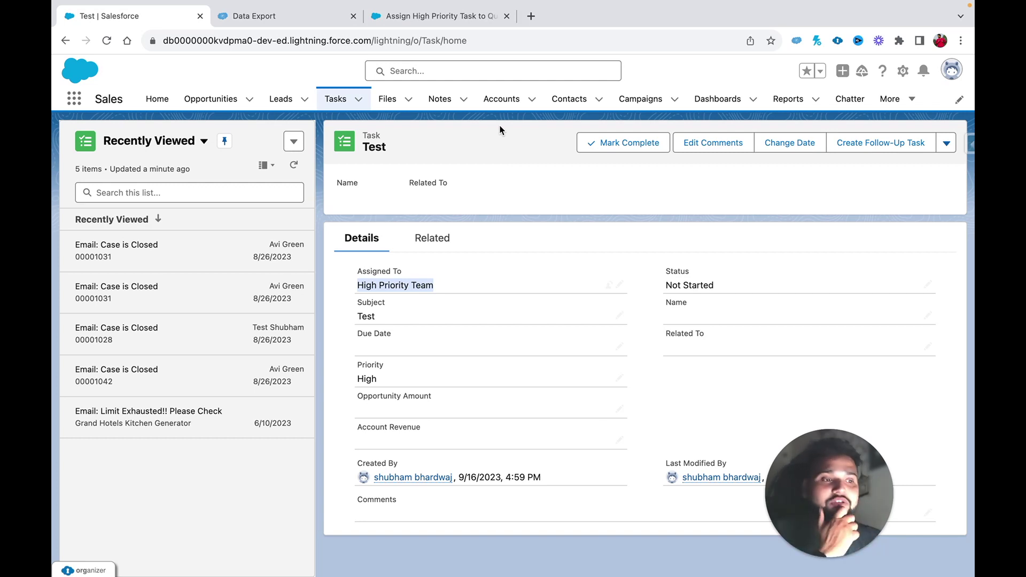
{"action": "left_click", "coordinate": [403, 16]}
{"action": "left_click", "coordinate": [317, 16]}
{"action": "left_click", "coordinate": [423, 22]}
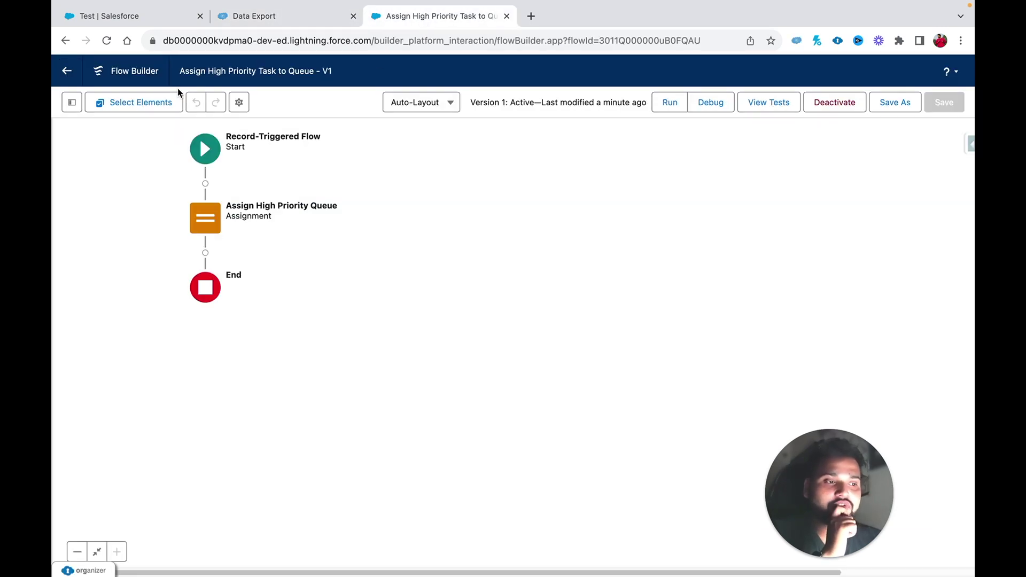
{"action": "left_click", "coordinate": [252, 16]}
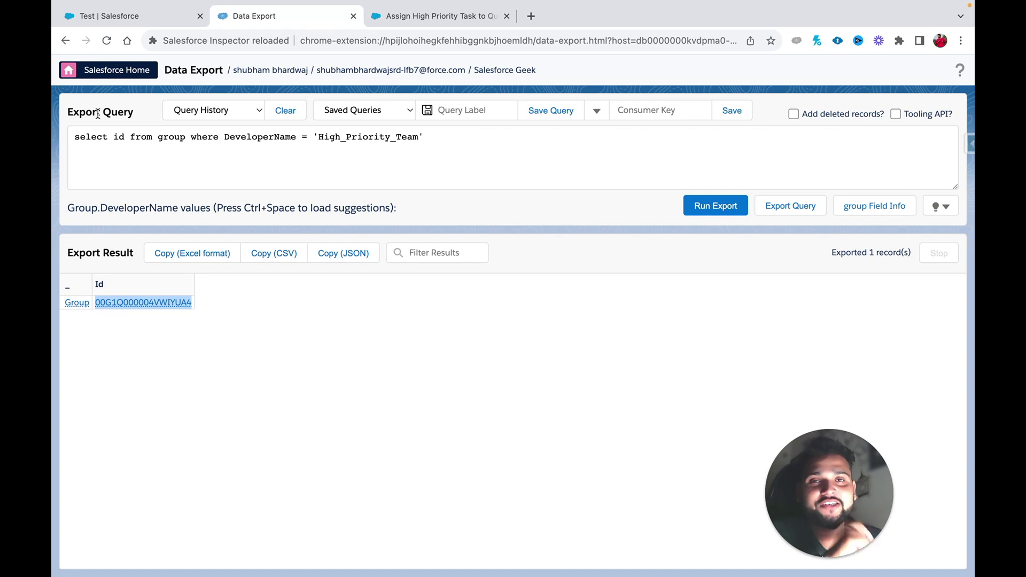
Leave the data export and open the Custom Labels page in Salesforce Setup.
{"action": "left_click", "coordinate": [64, 48]}
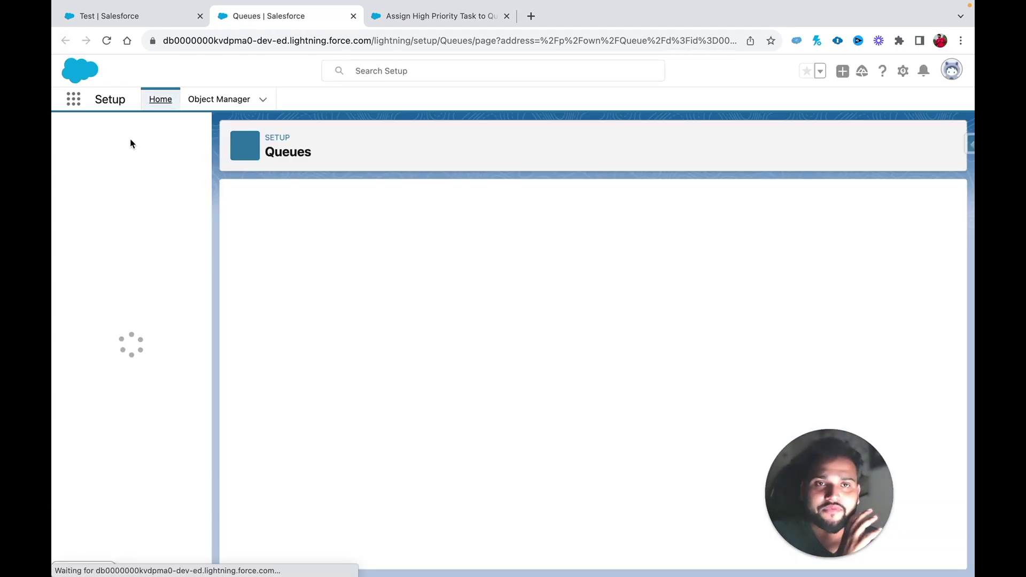
{"action": "type", "text": "label"}
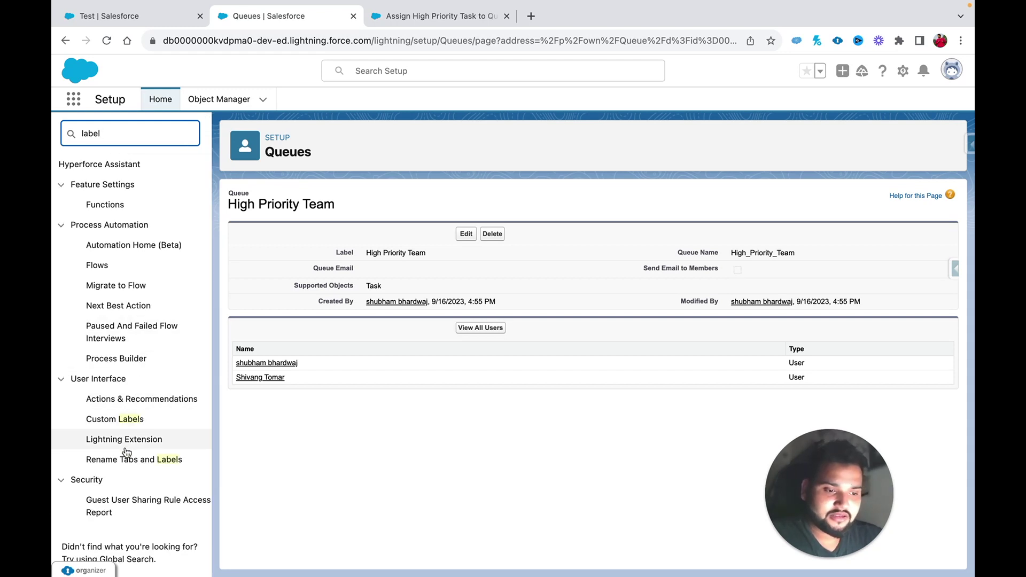
{"action": "left_click", "coordinate": [116, 424]}
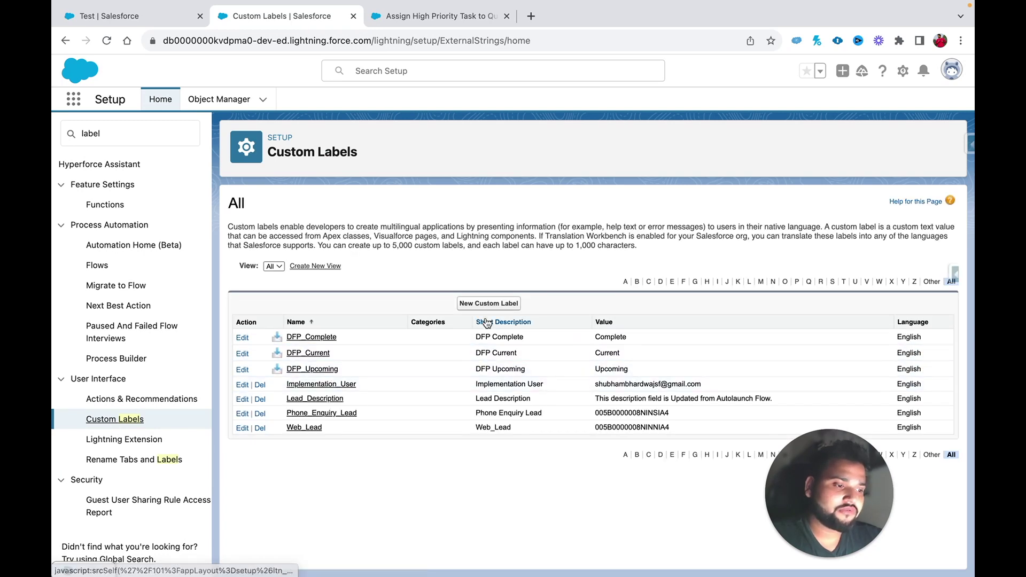
Create a custom label with short description High Priority Team Queue, name High_Priority_Team_Queue and value 00G1Q000004VWIYUA4.
{"action": "left_click", "coordinate": [469, 300]}
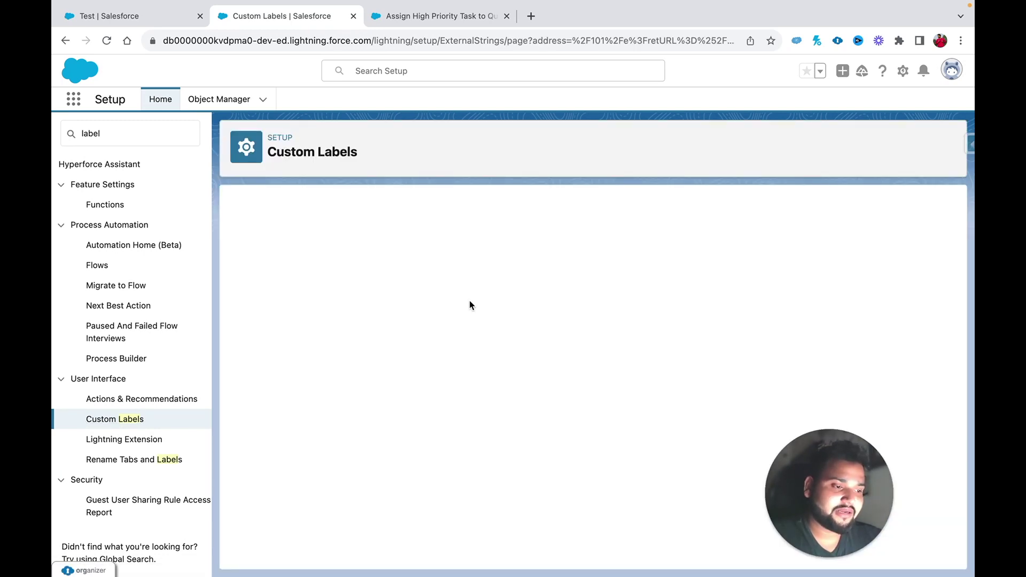
{"action": "type", "text": "High Priority Team Queue"}
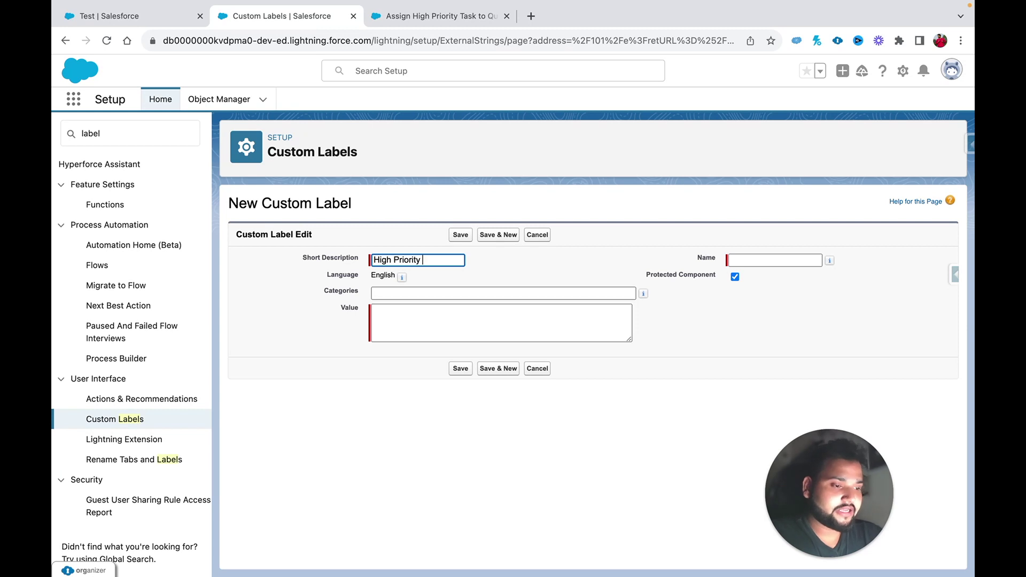
{"action": "key", "text": "Tab"}
{"action": "key", "text": "Tab"}
{"action": "key", "text": "Tab"}
{"action": "left_click", "coordinate": [412, 310]}
{"action": "type", "text": "00G1Q000004VWIYUA4"}
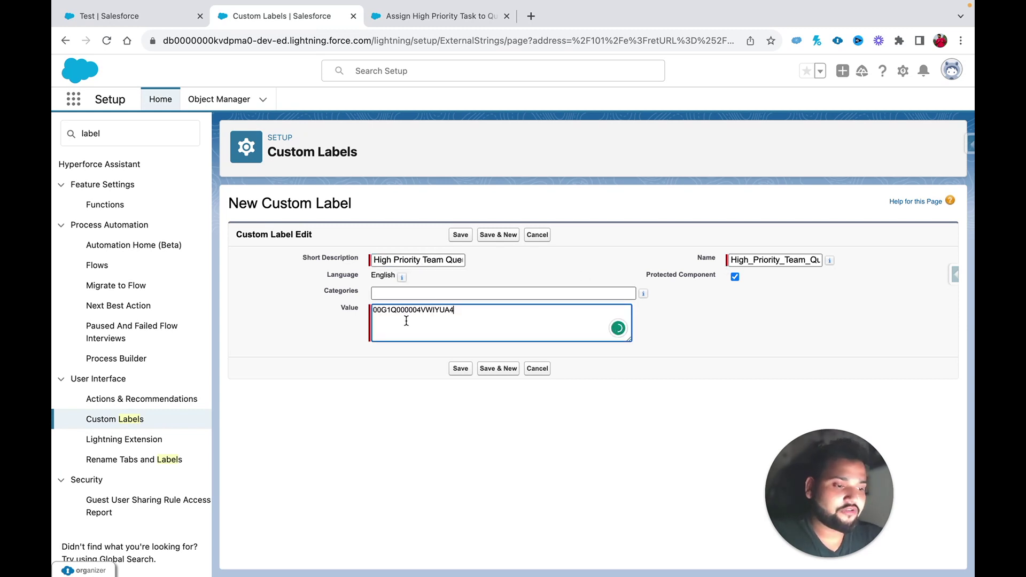
{"action": "left_click", "coordinate": [463, 370]}
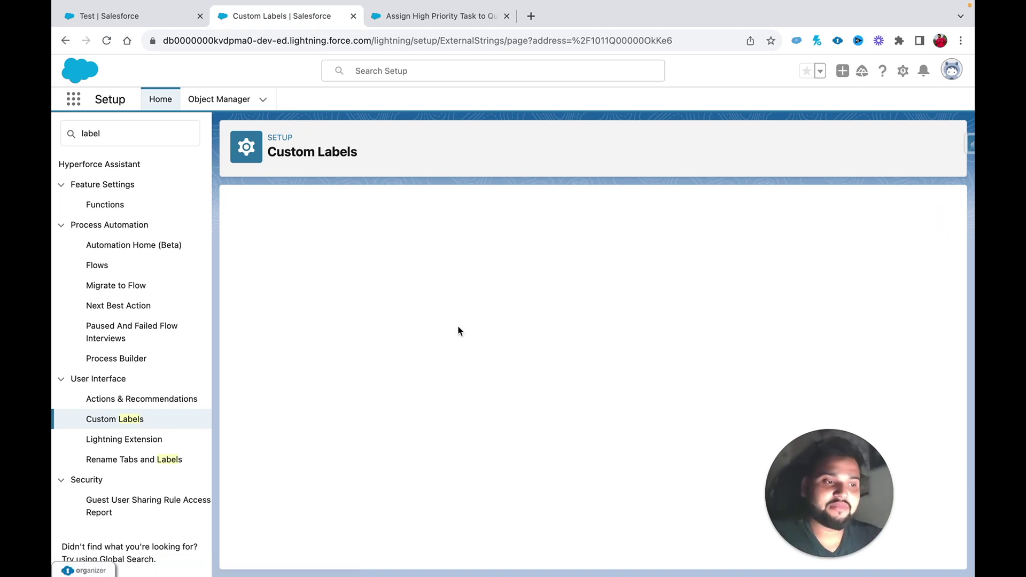
Return to the Assign High Priority Task to Queue flow and reload it, discarding the cleared assignment value.
{"action": "left_click", "coordinate": [430, 15]}
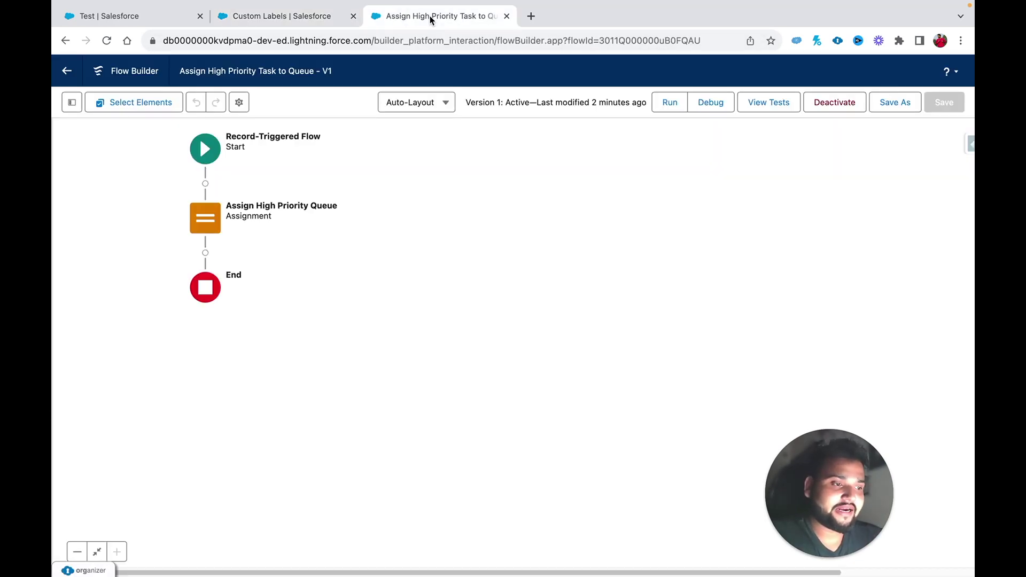
{"action": "double_click", "coordinate": [205, 208]}
{"action": "left_click", "coordinate": [675, 336]}
{"action": "key", "text": "ctrl+a"}
{"action": "key", "text": "BackSpace"}
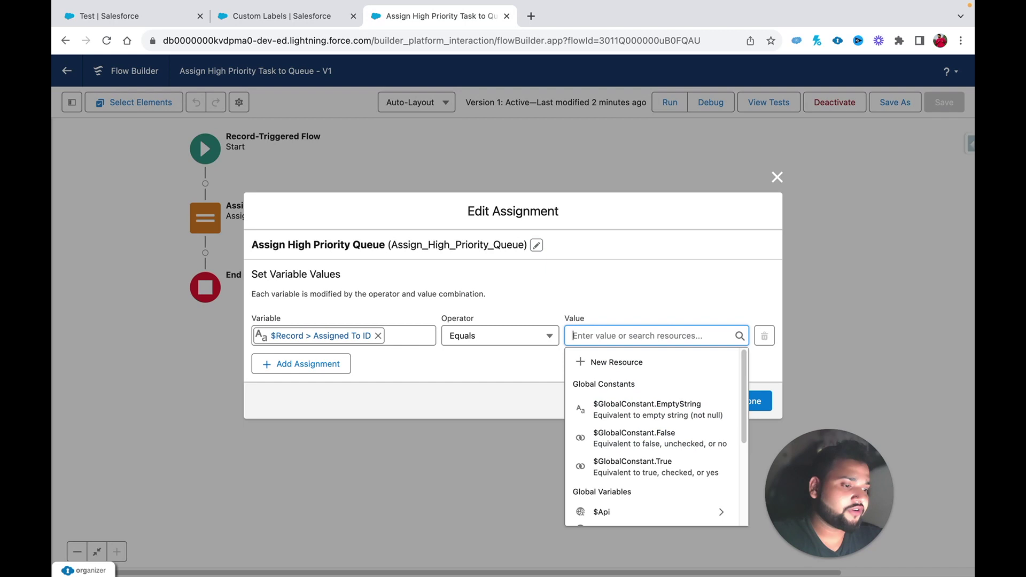
{"action": "left_click", "coordinate": [106, 41]}
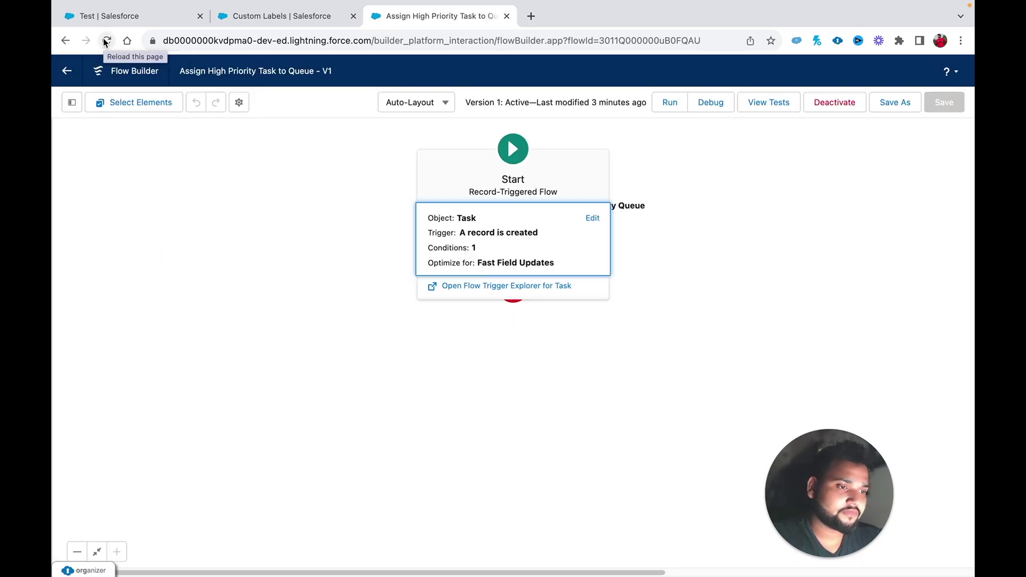
In the Assign High Priority Queue assignment, replace the hard-coded Assigned To ID value with $Label > High_Priority_Team_Queue.
{"action": "double_click", "coordinate": [516, 342]}
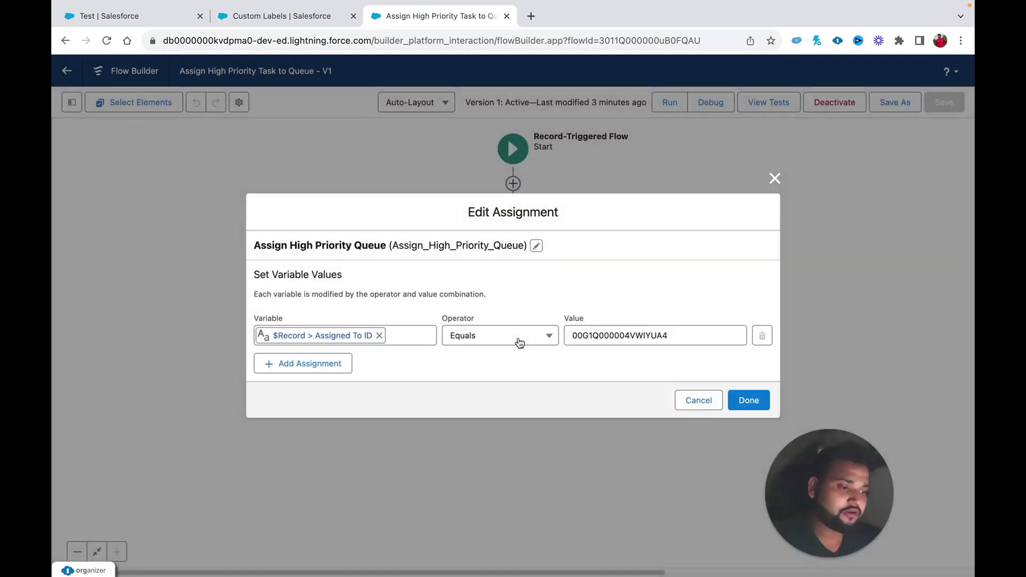
{"action": "left_click_drag", "start_coordinate": [671, 335], "coordinate": [534, 336]}
{"action": "key", "text": "BackSpace"}
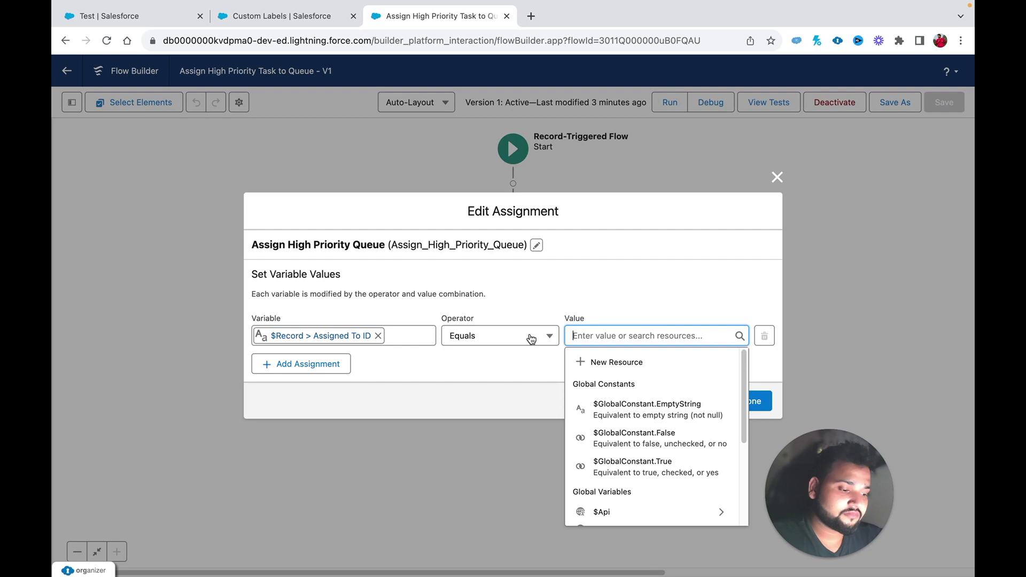
{"action": "type", "text": "lab"}
{"action": "left_click", "coordinate": [591, 381]}
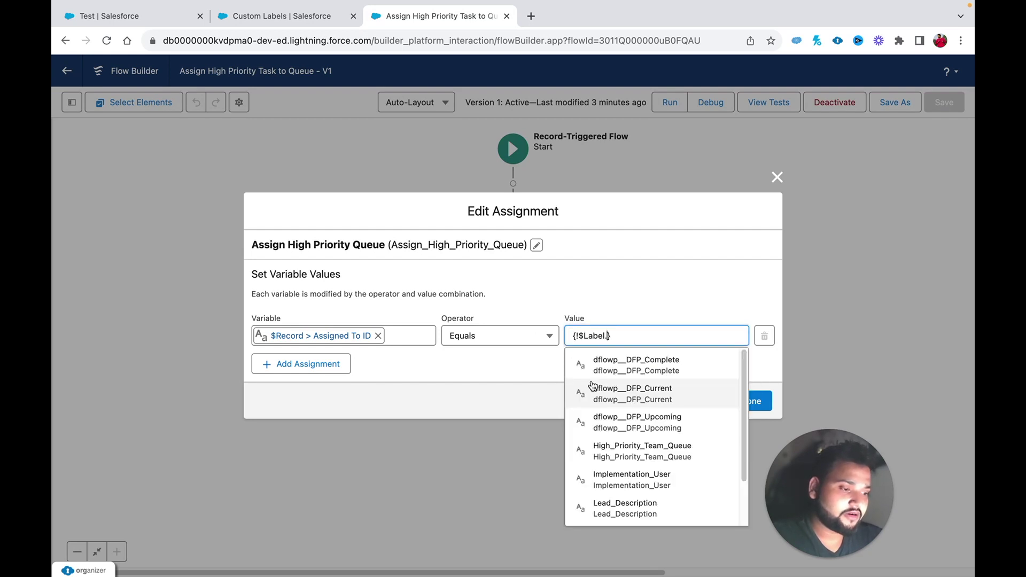
{"action": "type", "text": "Hi"}
{"action": "left_click", "coordinate": [614, 369]}
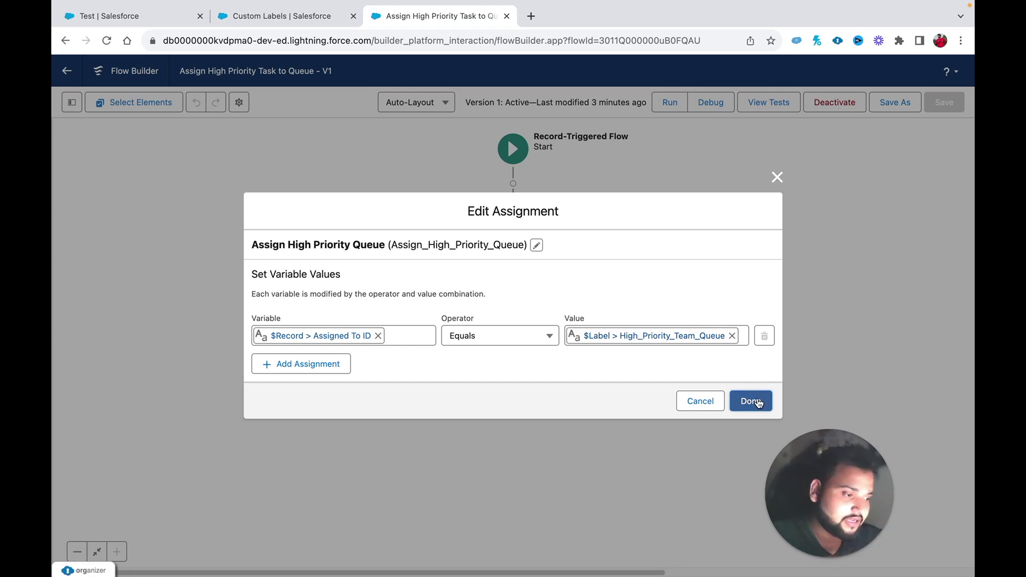
{"action": "left_click", "coordinate": [750, 401]}
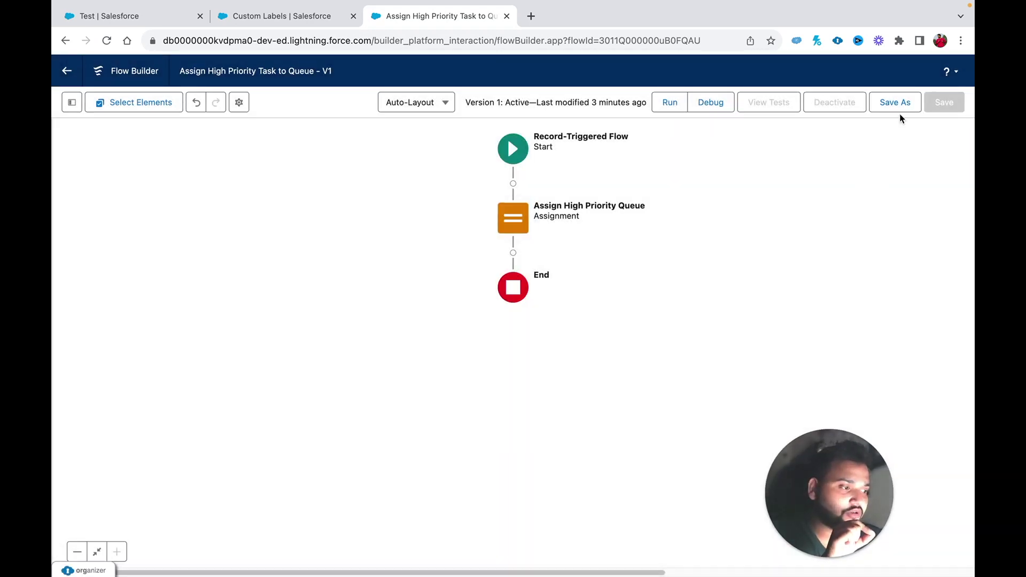
Save the flow as a new version with the description "with custom label" and activate it.
{"action": "left_click", "coordinate": [891, 104]}
{"action": "left_click", "coordinate": [592, 345]}
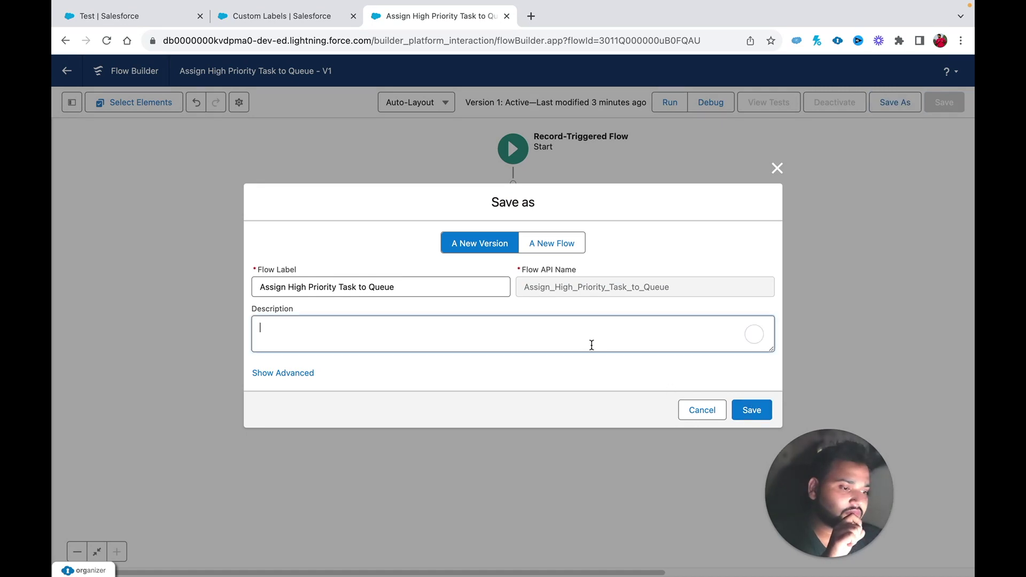
{"action": "type", "text": "with cust"}
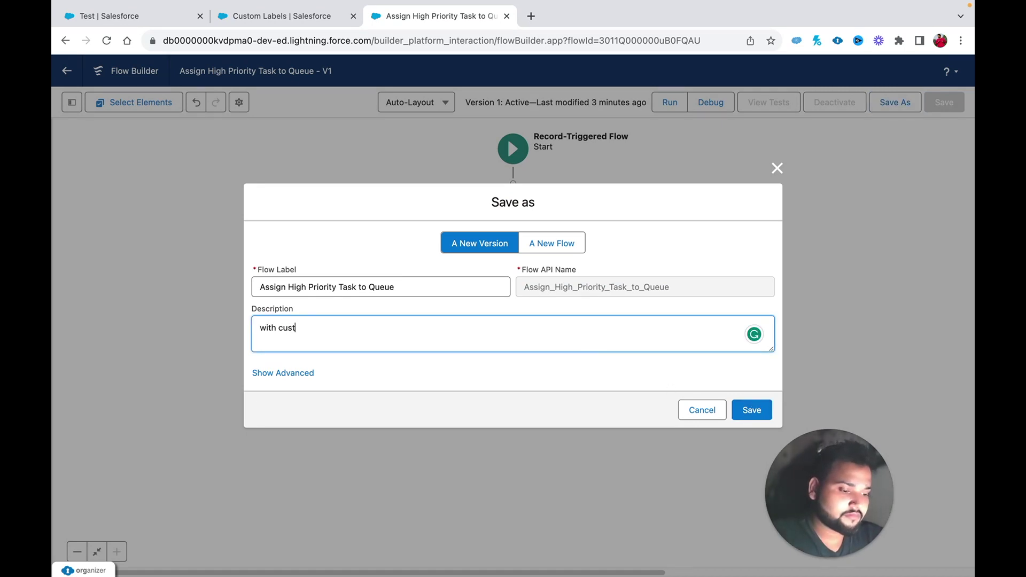
{"action": "type", "text": "om label"}
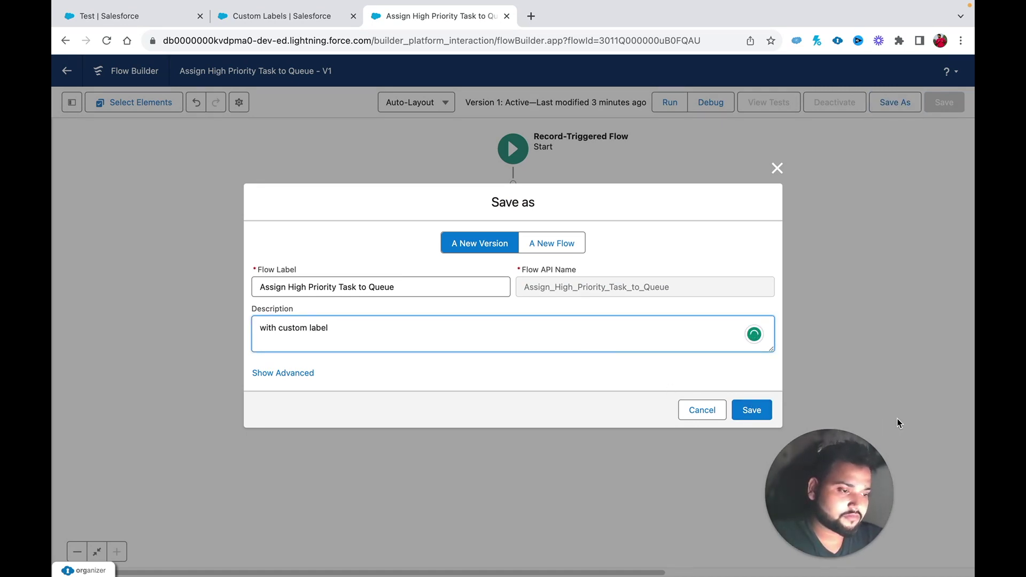
{"action": "left_click", "coordinate": [750, 417]}
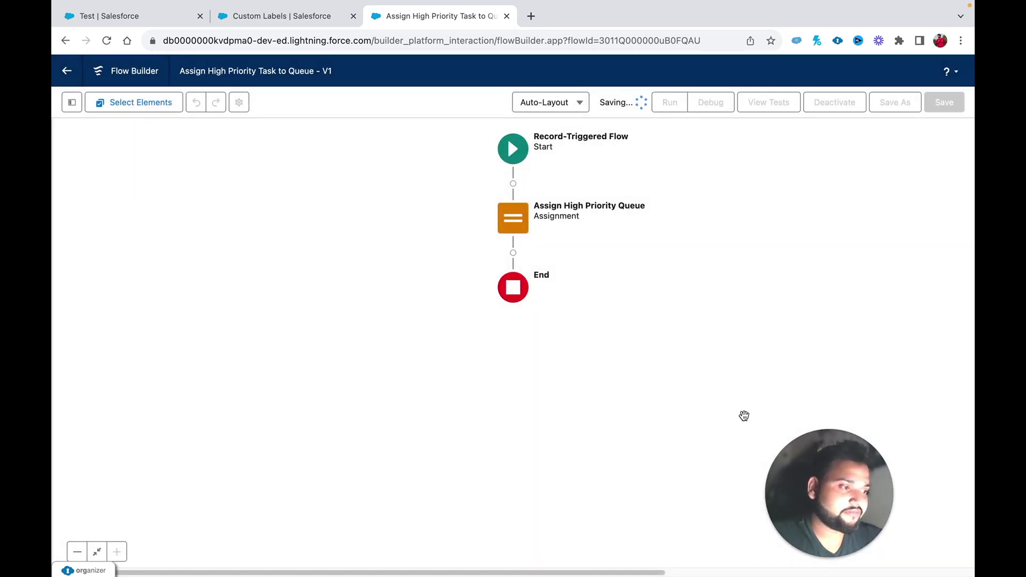
{"action": "left_click", "coordinate": [839, 105]}
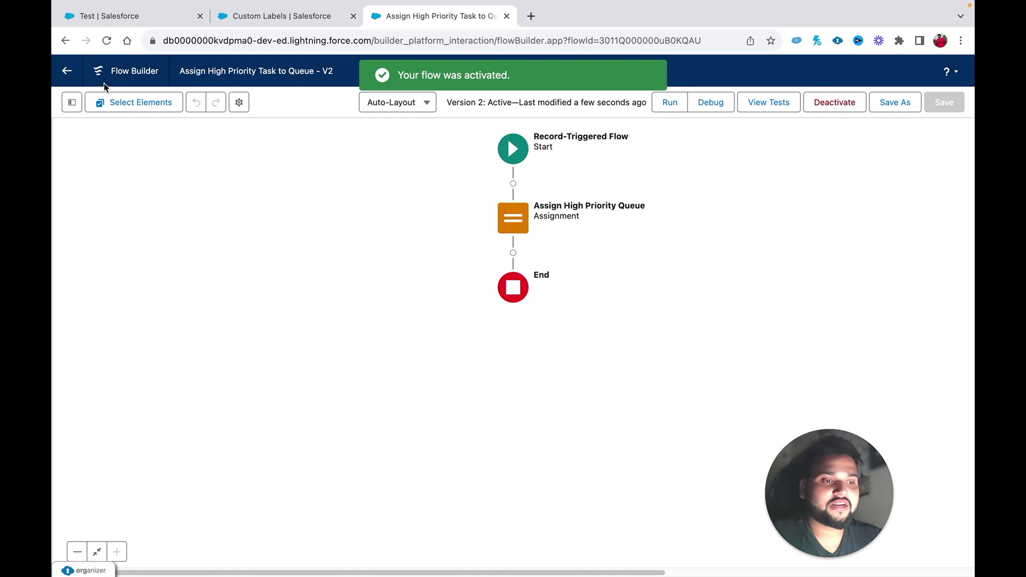
Create a new task in the Sales app with subject "test custom label" and priority High.
{"action": "left_click", "coordinate": [88, 15]}
{"action": "left_click", "coordinate": [293, 142]}
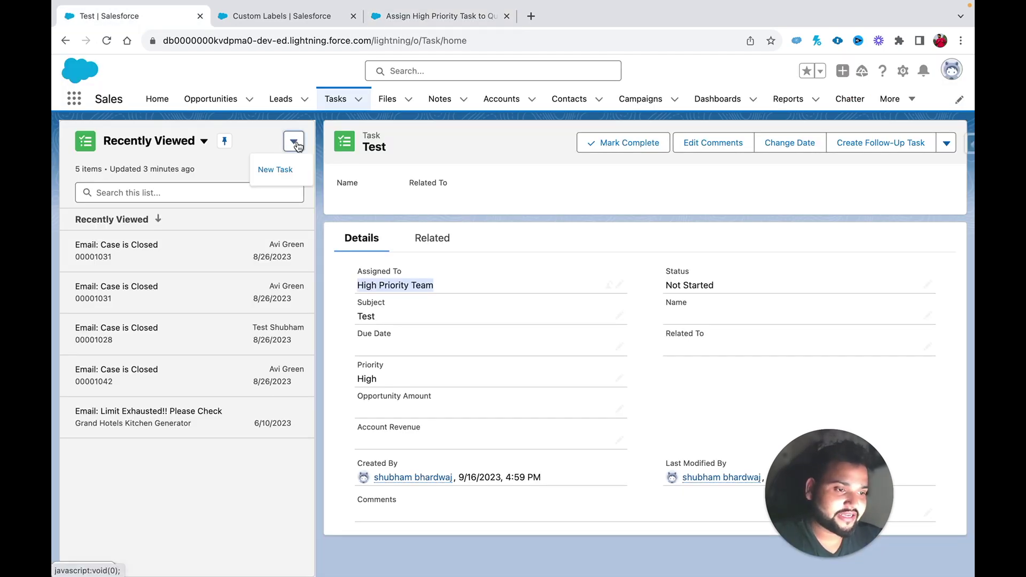
{"action": "left_click", "coordinate": [289, 167]}
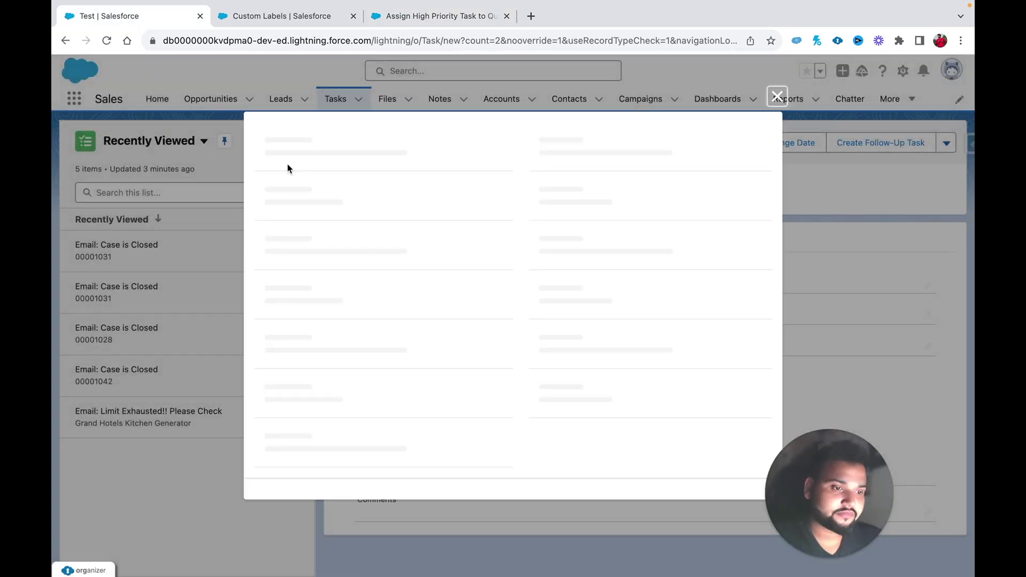
{"action": "left_click", "coordinate": [298, 268]}
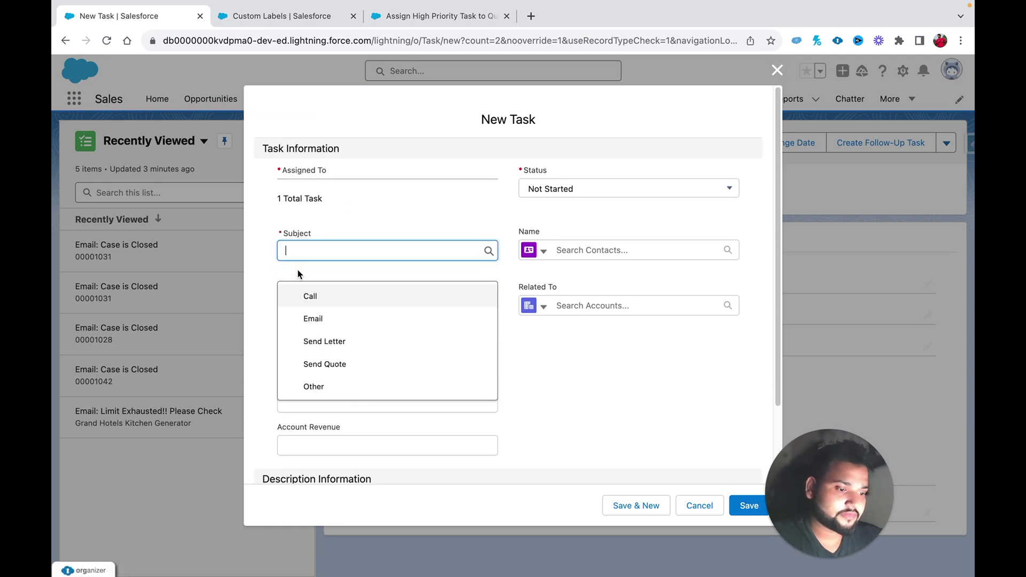
{"action": "type", "text": "test custo"}
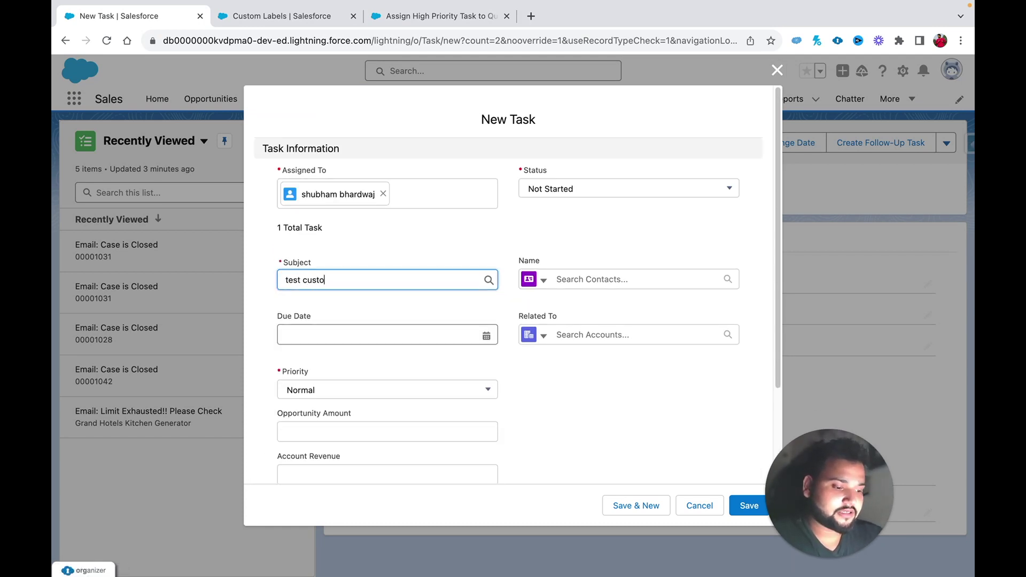
{"action": "type", "text": "m label"}
{"action": "left_click", "coordinate": [309, 398]}
{"action": "left_click", "coordinate": [306, 423]}
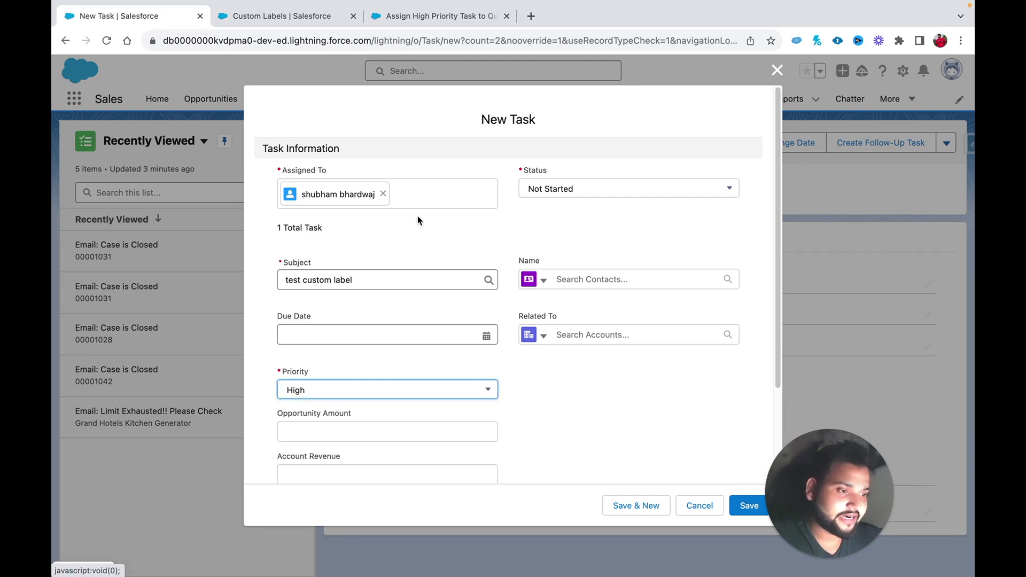
{"action": "left_click", "coordinate": [741, 505]}
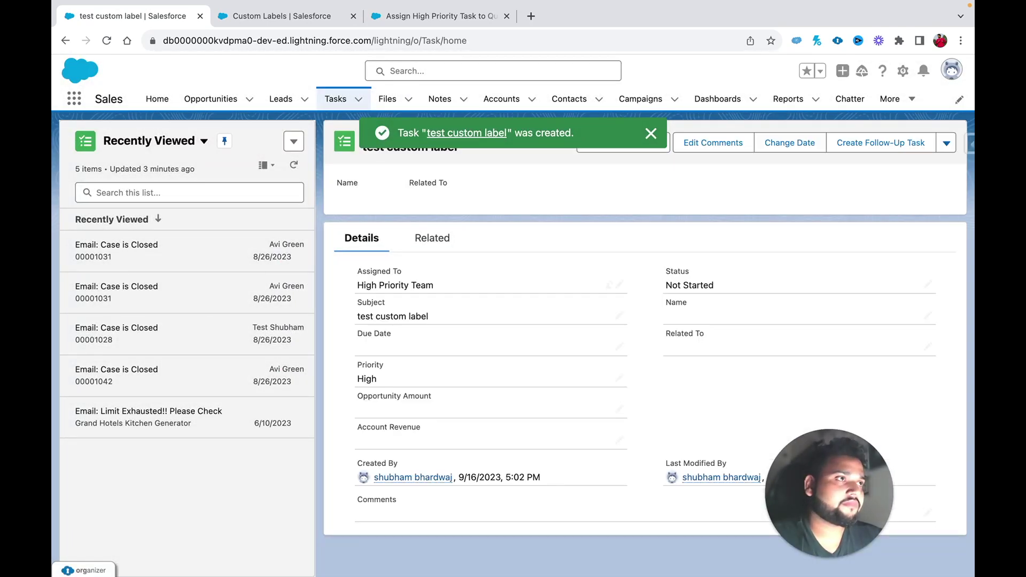
Check the Assigned To value of the test custom label task and return to the flow.
{"action": "left_click", "coordinate": [431, 287]}
{"action": "left_click_drag", "start_coordinate": [354, 286], "coordinate": [443, 285]}
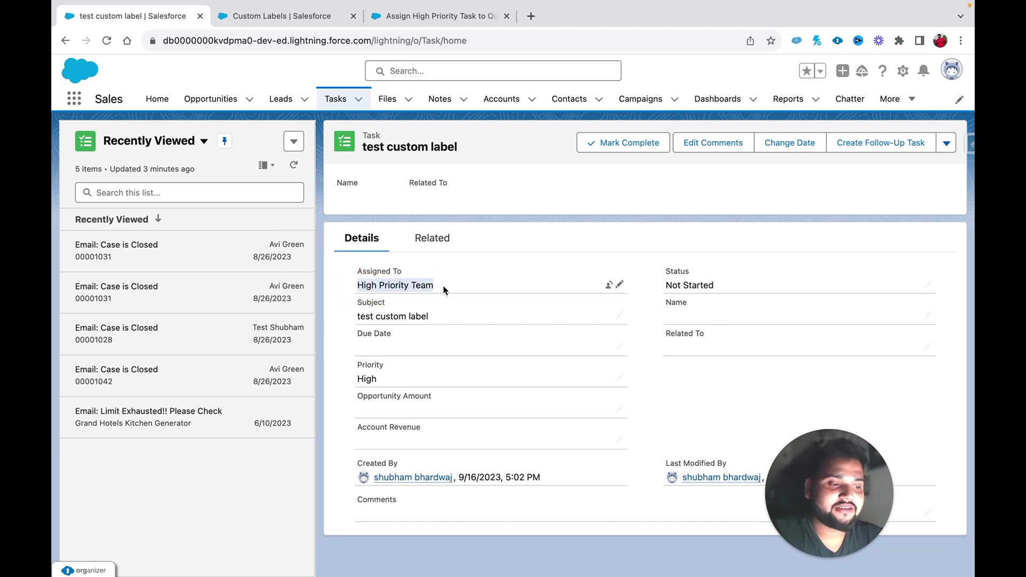
{"action": "left_click", "coordinate": [395, 16]}
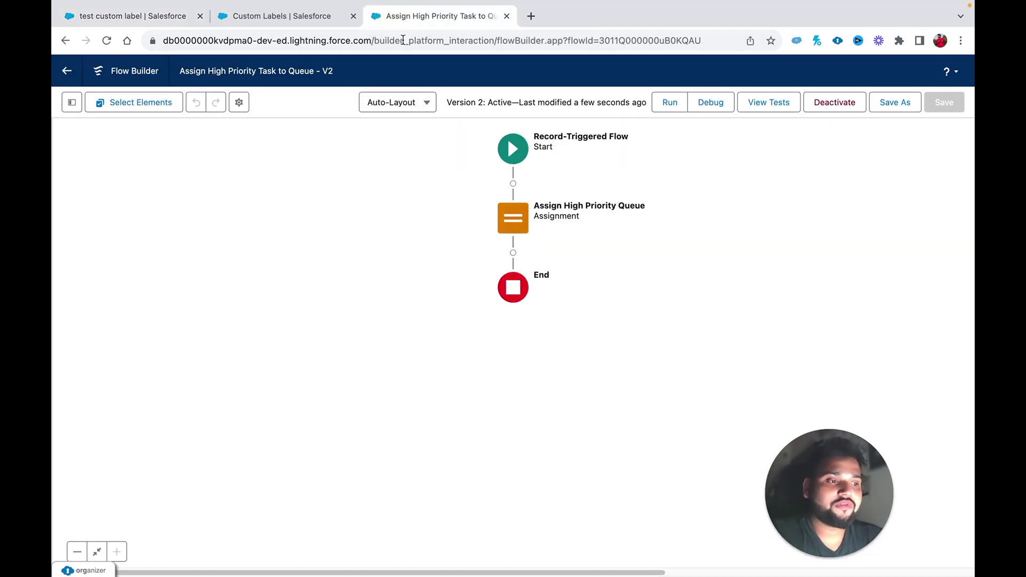
{"action": "left_click", "coordinate": [588, 161]}
{"action": "left_click_drag", "start_coordinate": [588, 161], "coordinate": [515, 227]}
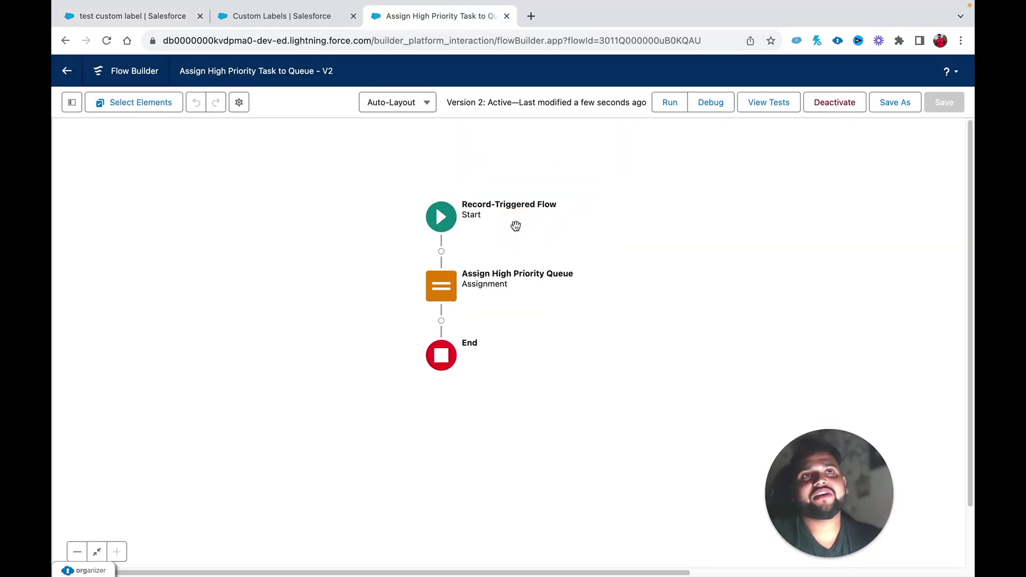
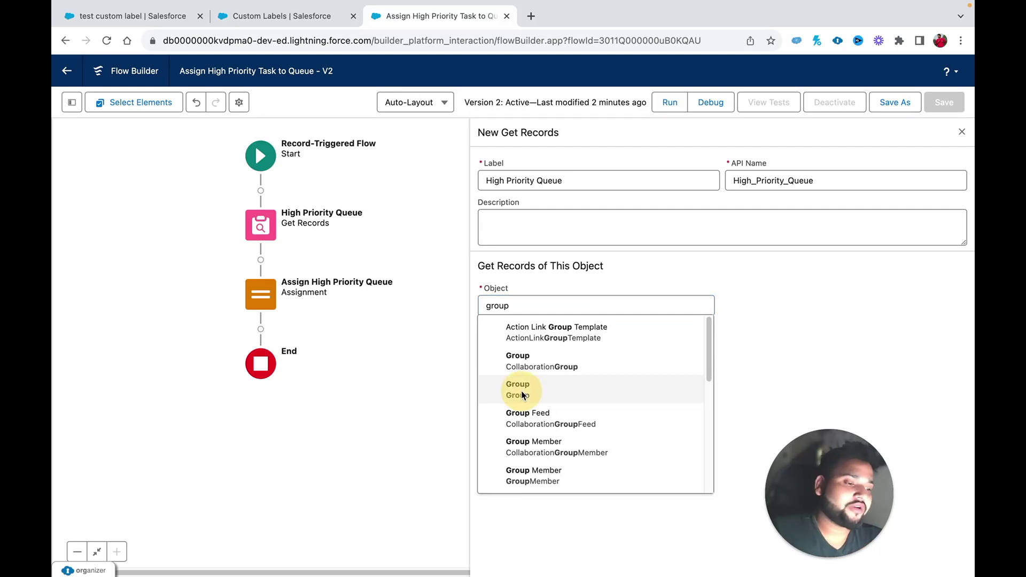
Set the High Priority Queue Get Records element to the Group object and filter it by DeveloperName with operator Equals.
{"action": "left_click", "coordinate": [523, 395]}
{"action": "scroll", "coordinate": [522, 390], "scroll_direction": "down", "scroll_amount": 1}
{"action": "scroll", "coordinate": [521, 391], "scroll_direction": "down", "scroll_amount": 1}
{"action": "left_click", "coordinate": [521, 330]}
{"action": "type", "text": "deve"}
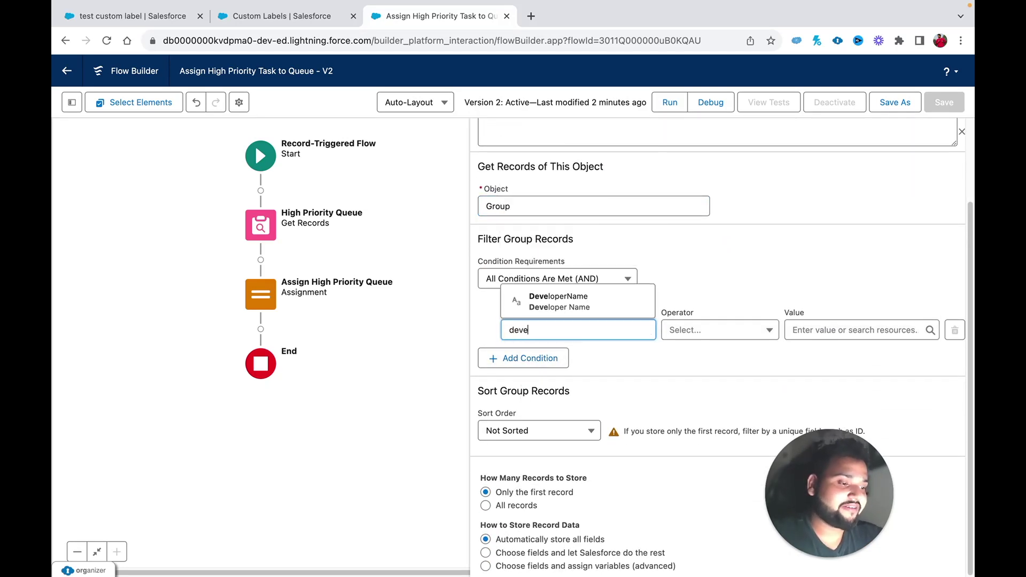
{"action": "left_click", "coordinate": [559, 297]}
{"action": "left_click", "coordinate": [806, 327]}
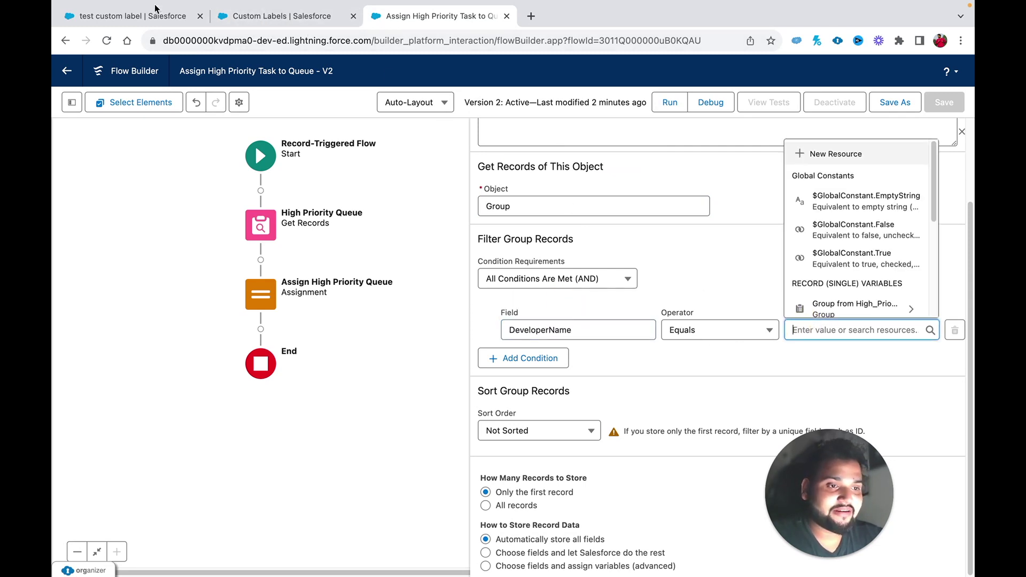
Find and open the Queues page in Salesforce Setup.
{"action": "left_click", "coordinate": [228, 21]}
{"action": "double_click", "coordinate": [106, 136]}
{"action": "type", "text": "queu"}
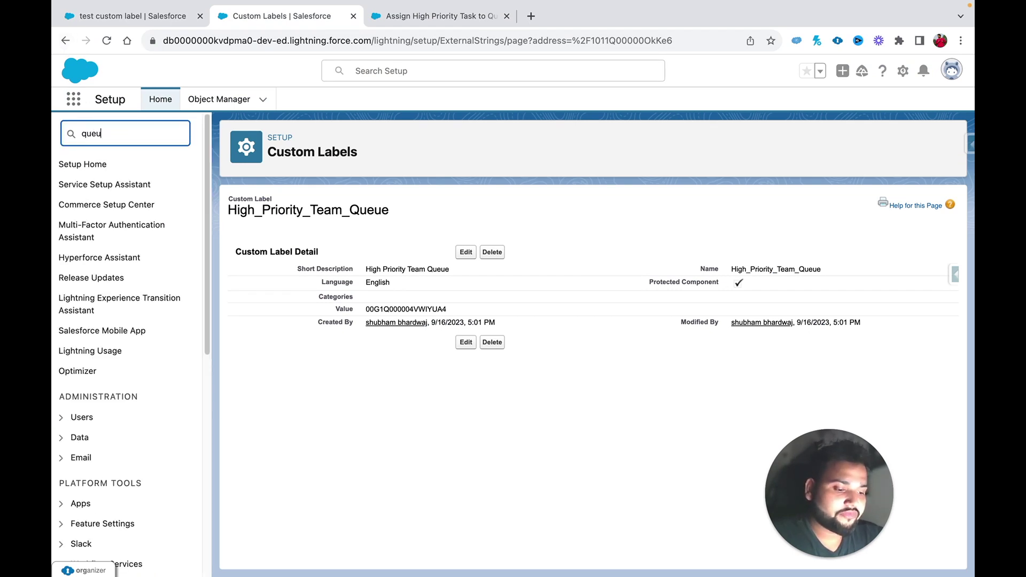
{"action": "type", "text": "u"}
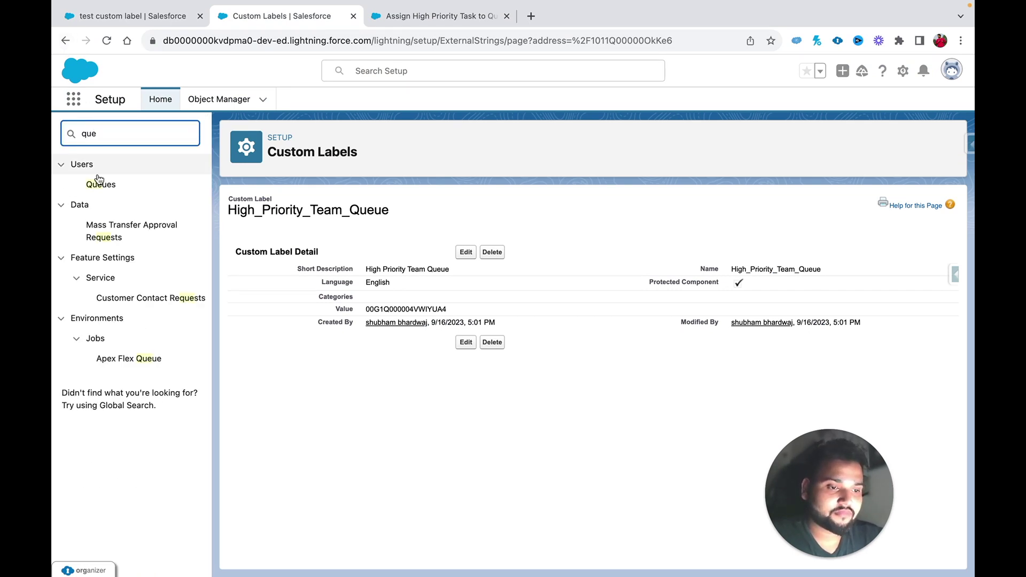
{"action": "left_click", "coordinate": [93, 185]}
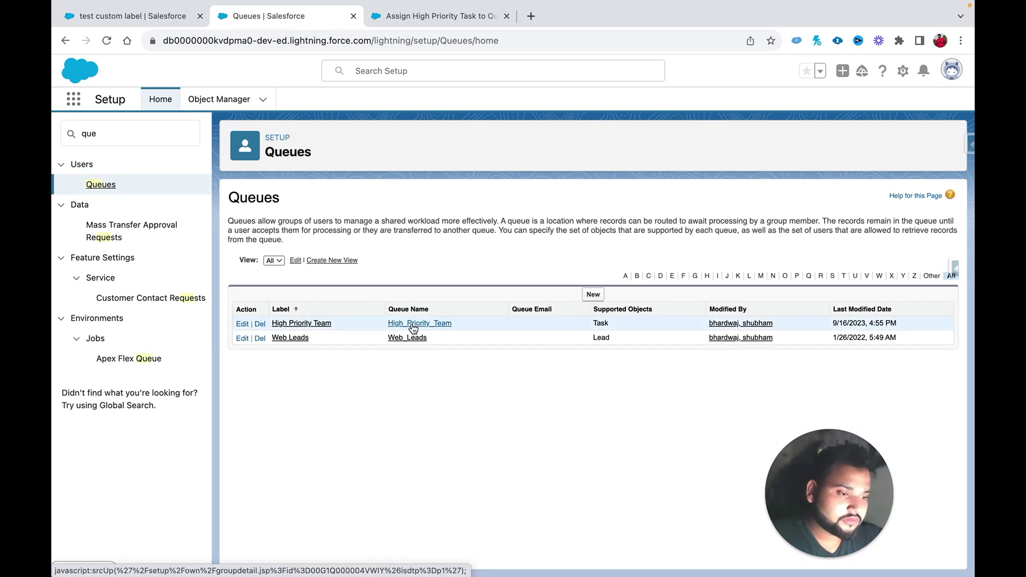
Copy the queue name High_Priority_Team and paste it as the DeveloperName condition's value in the flow's Get Records element.
{"action": "double_click", "coordinate": [402, 324]}
{"action": "key", "text": "super+c"}
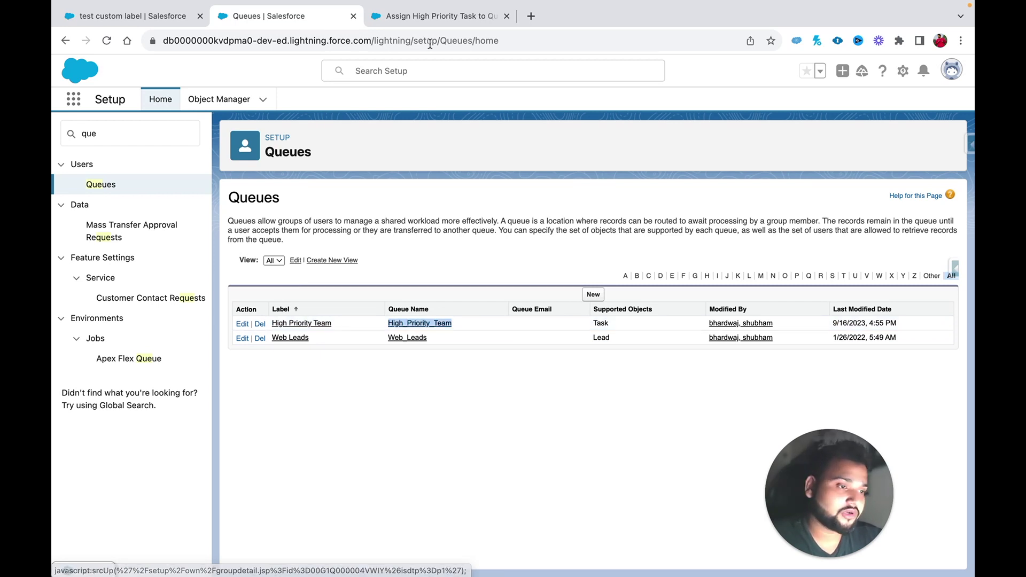
{"action": "left_click", "coordinate": [423, 16]}
{"action": "key", "text": "super+v"}
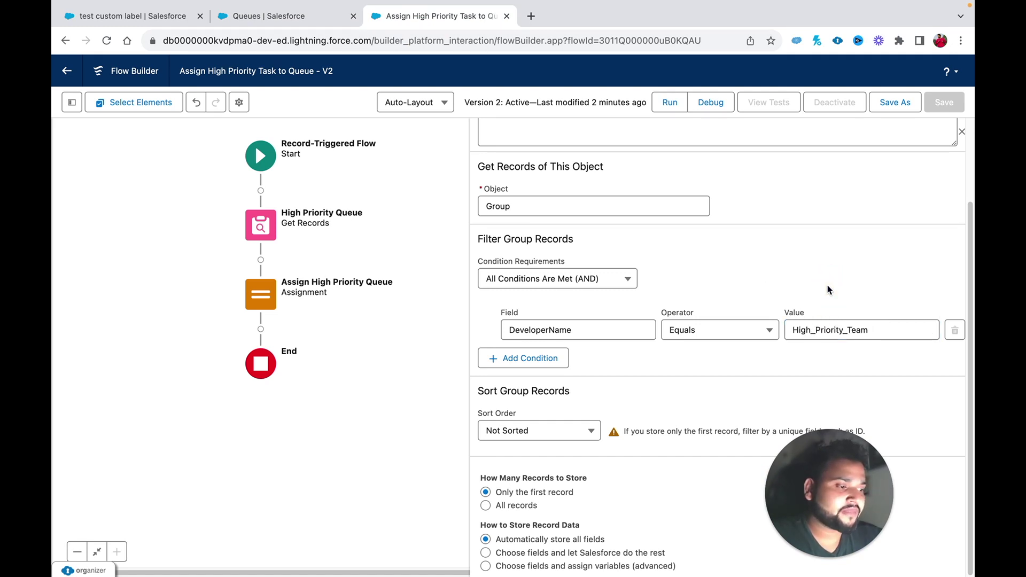
Add a second filter condition to the Get Records element requiring Type Equals Queue.
{"action": "left_click", "coordinate": [540, 356]}
{"action": "left_click", "coordinate": [516, 370]}
{"action": "type", "text": "type"}
{"action": "left_click", "coordinate": [539, 345]}
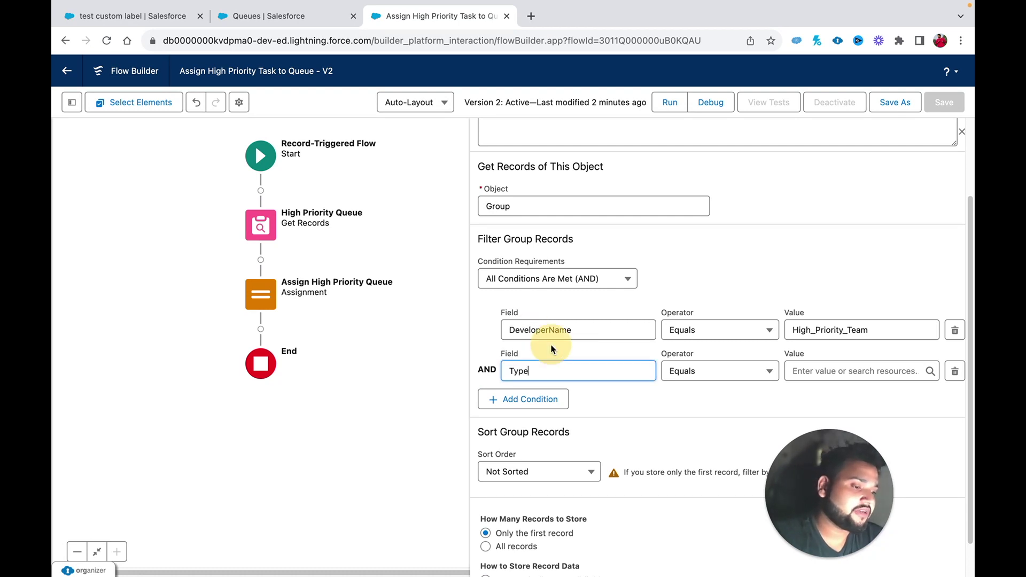
{"action": "left_click", "coordinate": [799, 370]}
{"action": "type", "text": "qu"}
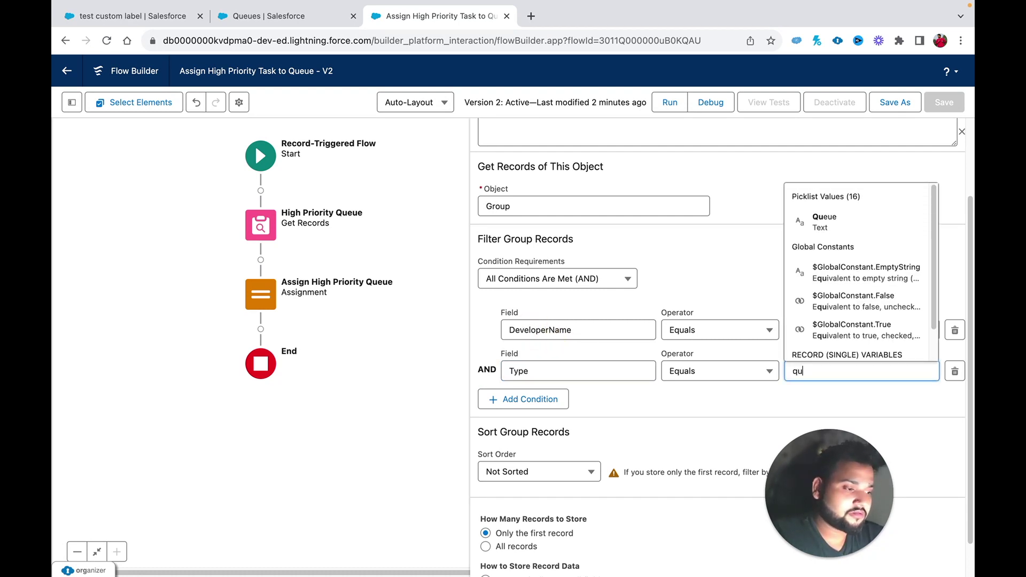
{"action": "left_click", "coordinate": [803, 219]}
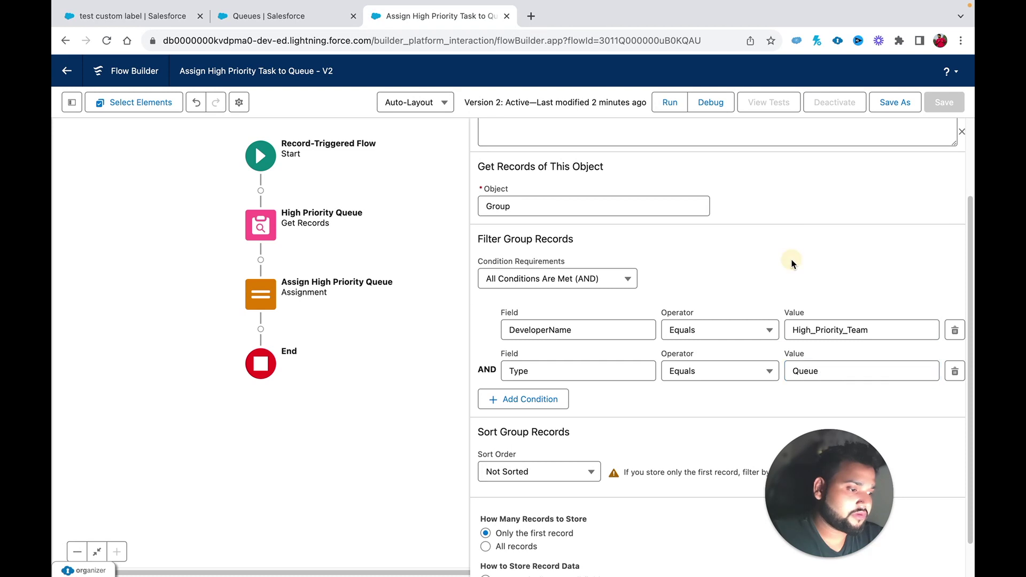
{"action": "scroll", "coordinate": [788, 266], "scroll_direction": "down", "scroll_amount": 1}
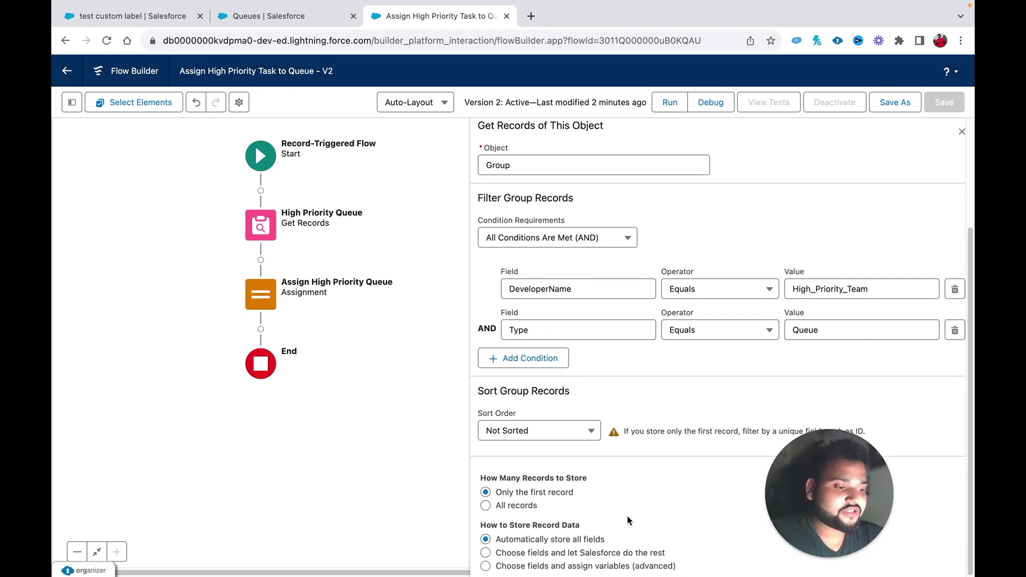
{"action": "scroll", "coordinate": [628, 521], "scroll_direction": "up", "scroll_amount": 3}
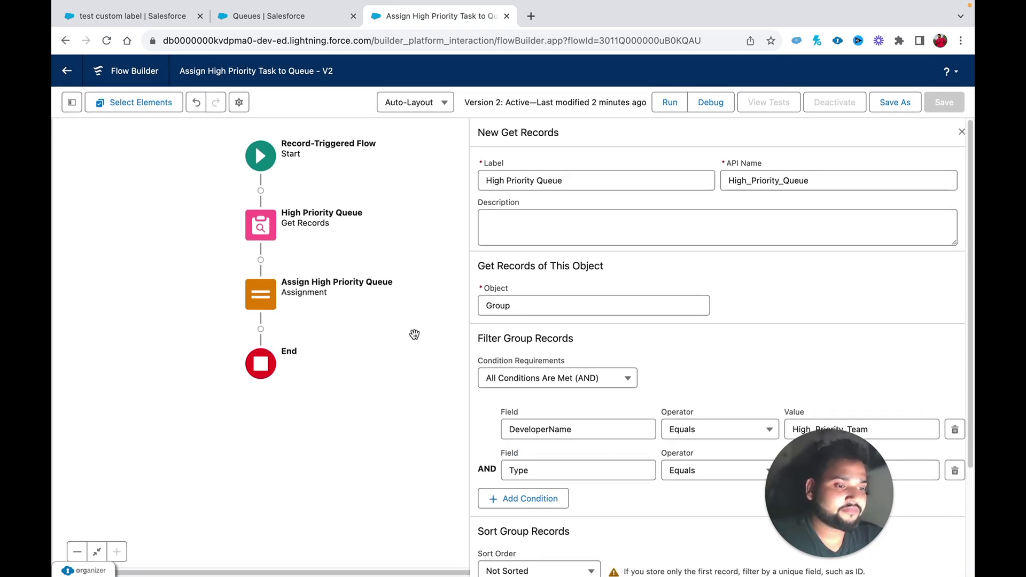
Replace the custom label in the Assign High Priority Queue assignment with the value {!High_Priority_Queue.Id}.
{"action": "double_click", "coordinate": [256, 294]}
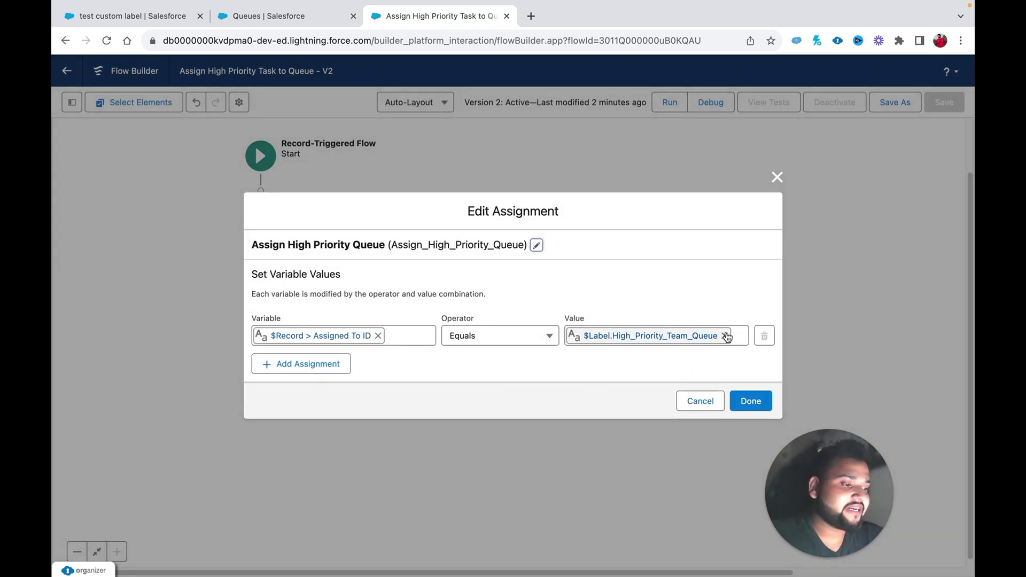
{"action": "left_click", "coordinate": [725, 337]}
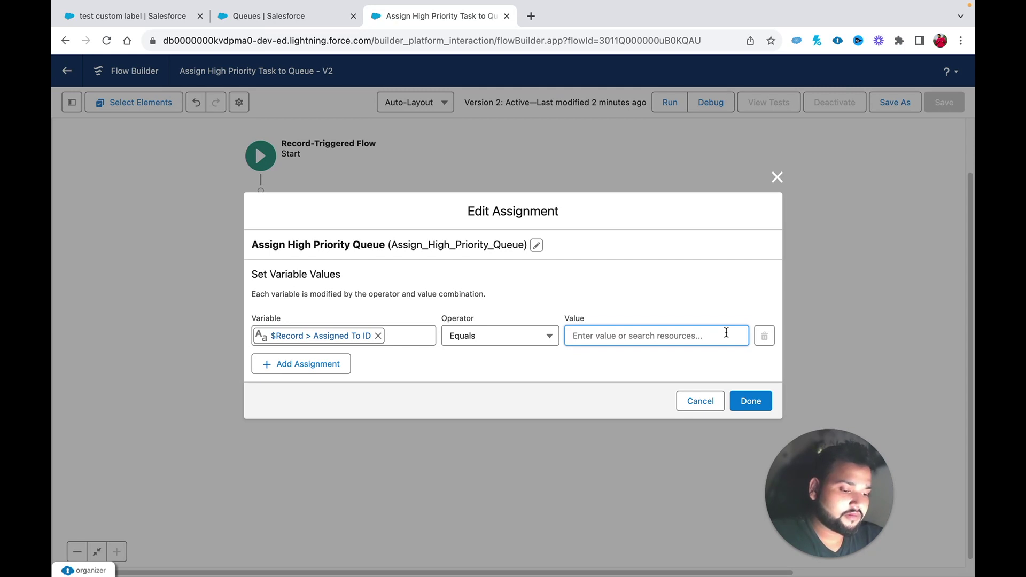
{"action": "type", "text": "hi"}
{"action": "left_click", "coordinate": [677, 385]}
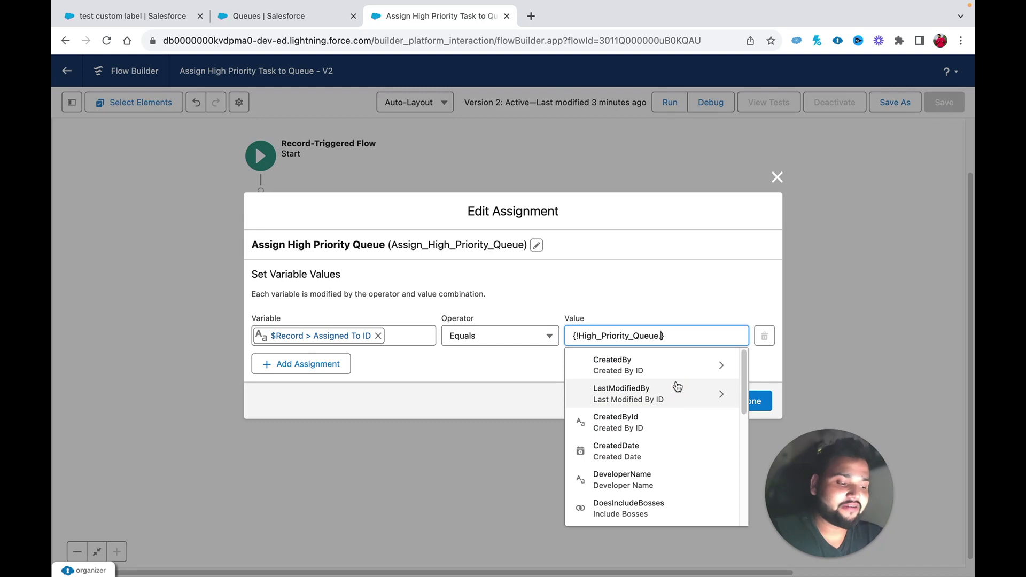
{"action": "type", "text": "Id"}
{"action": "left_click", "coordinate": [635, 454]}
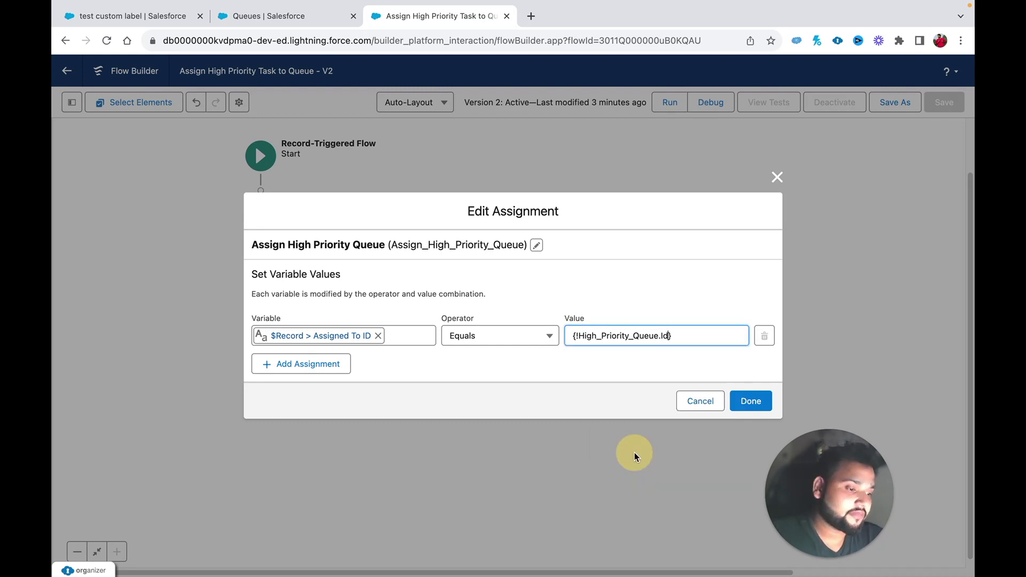
{"action": "left_click", "coordinate": [751, 401]}
Save the flow as a new version and activate it.
{"action": "left_click", "coordinate": [889, 108]}
{"action": "left_click", "coordinate": [746, 408]}
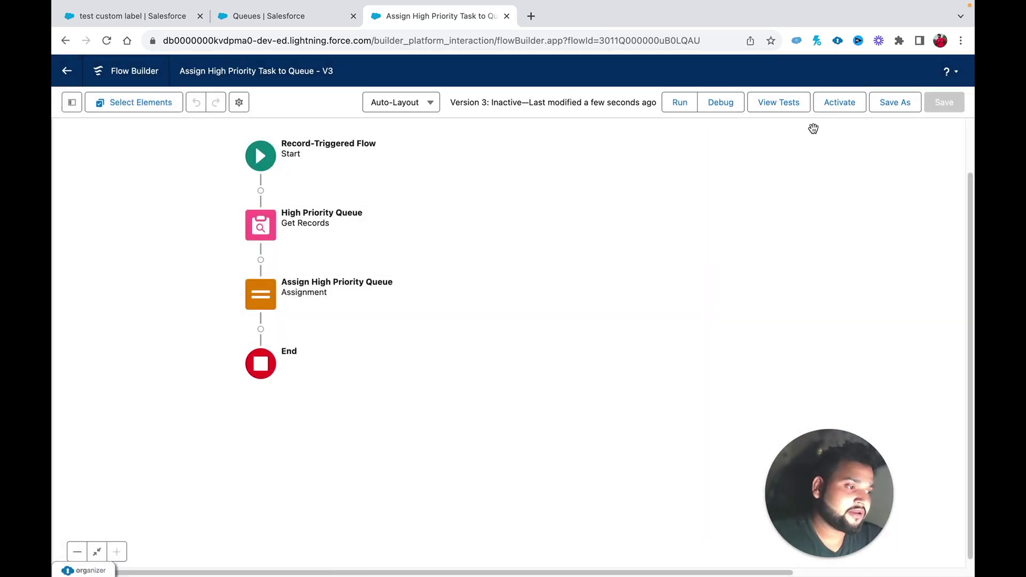
{"action": "left_click", "coordinate": [831, 109]}
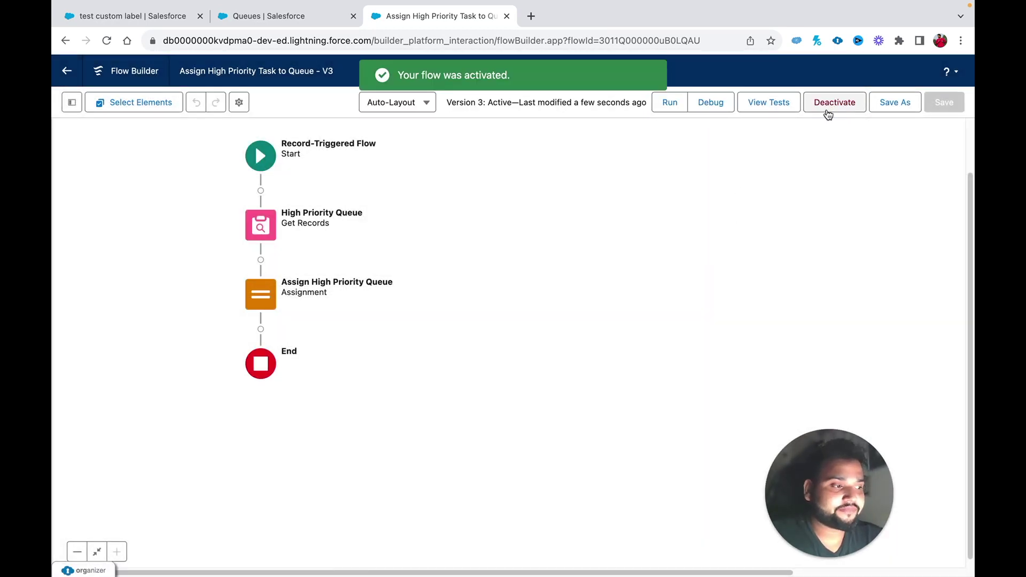
Switch to the Sales app's Tasks and start a new task.
{"action": "left_click", "coordinate": [270, 24]}
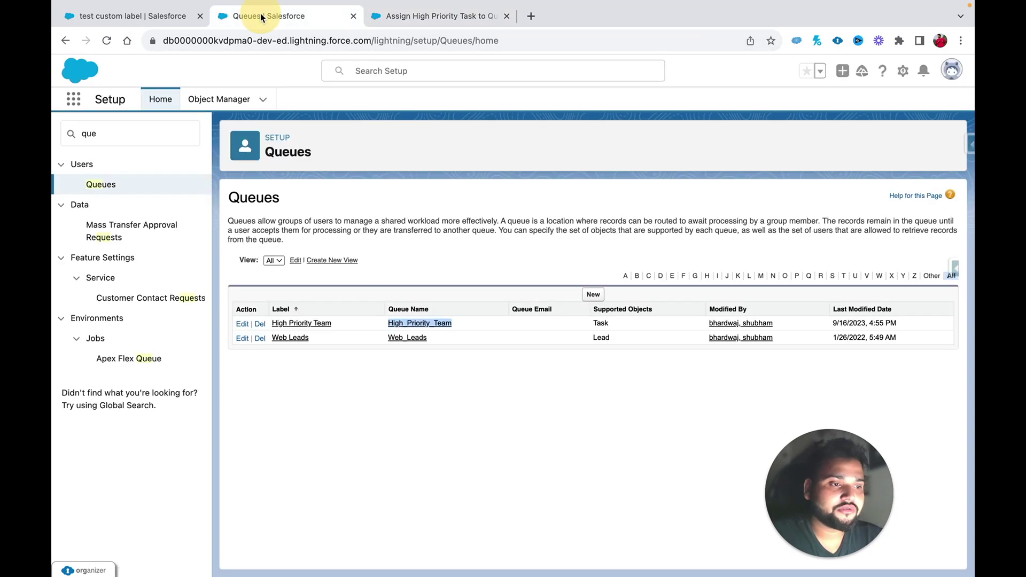
{"action": "left_click", "coordinate": [165, 21]}
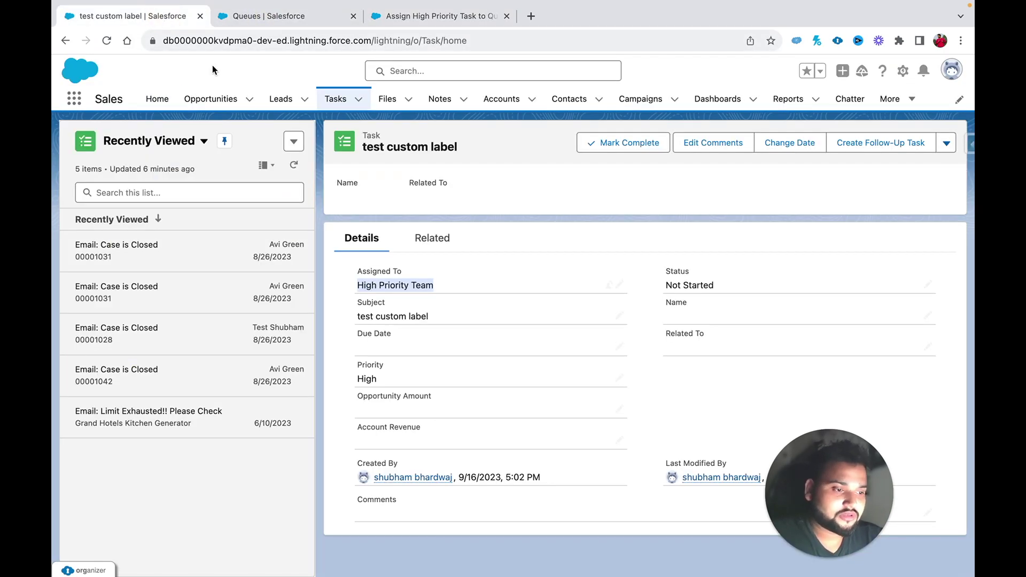
{"action": "left_click", "coordinate": [338, 99]}
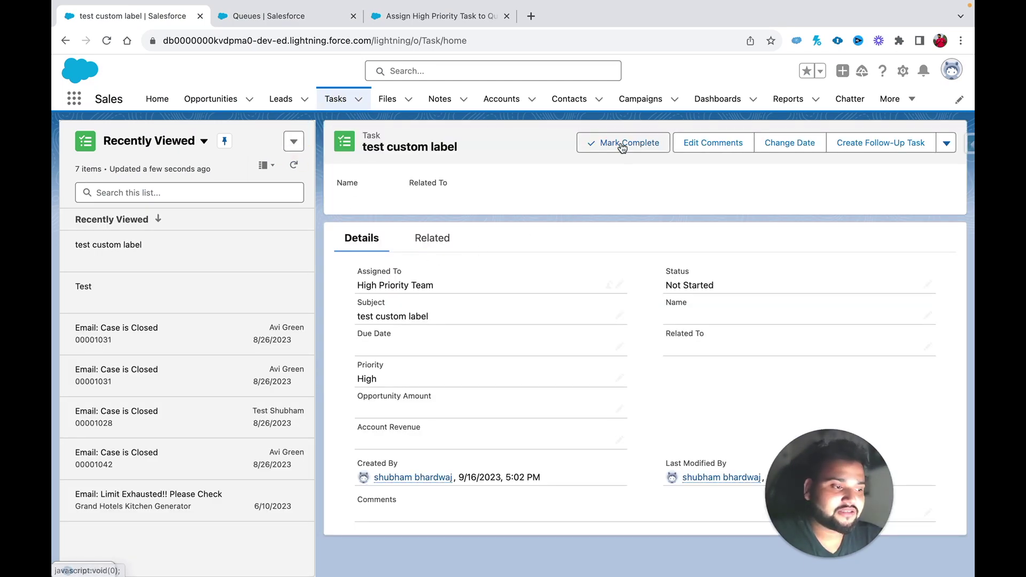
{"action": "left_click", "coordinate": [293, 141]}
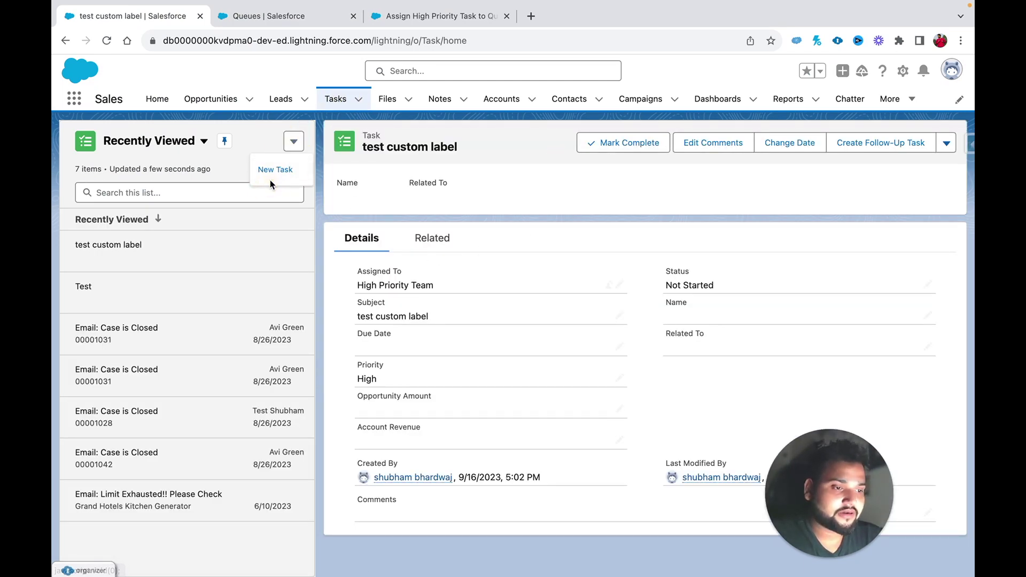
{"action": "left_click", "coordinate": [271, 169]}
Save the task with subject "Test with Get RECORD element" and priority High, and check its Assigned To value.
{"action": "left_click", "coordinate": [322, 280]}
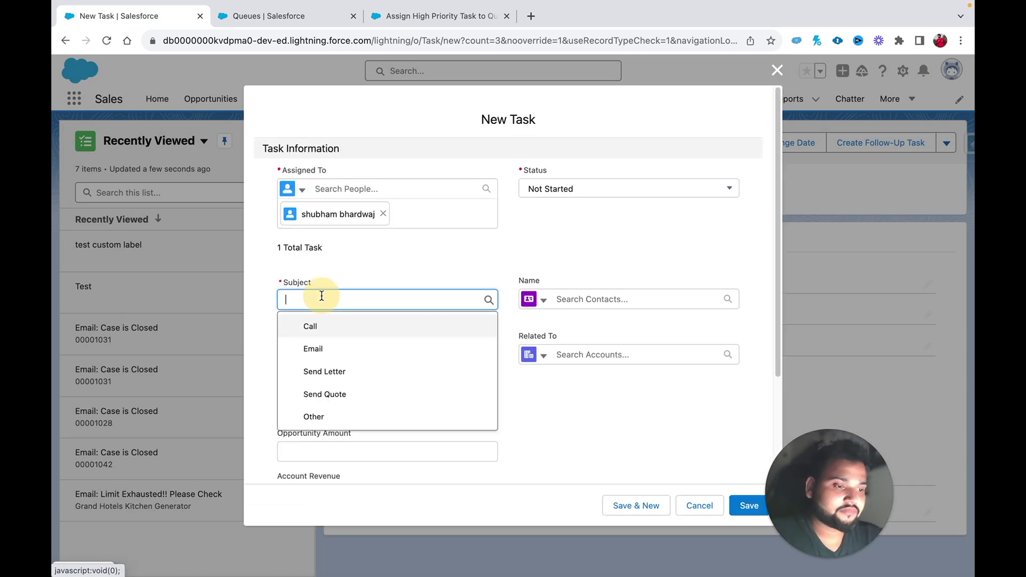
{"action": "type", "text": "Test w"}
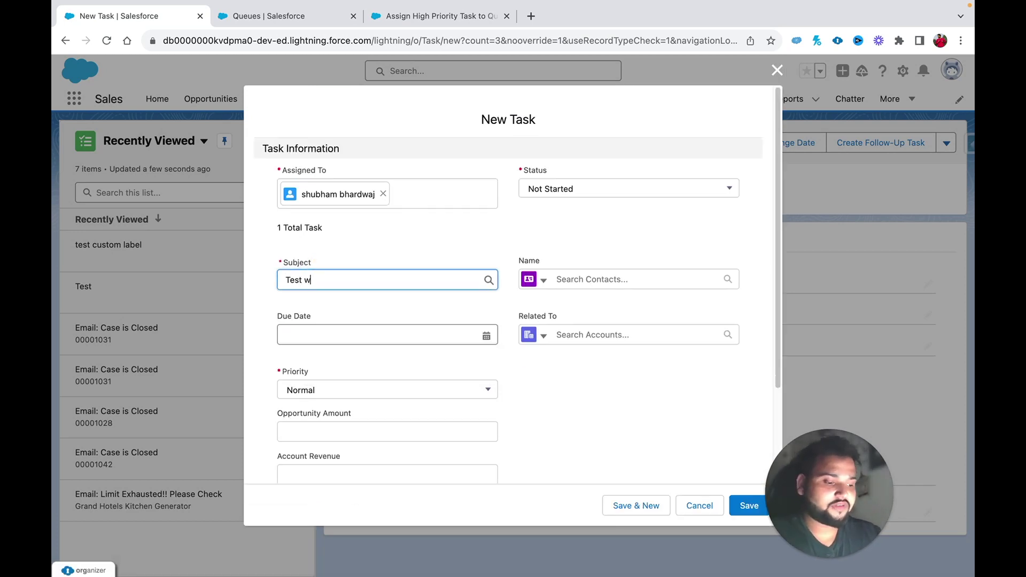
{"action": "type", "text": "ith Get RE"}
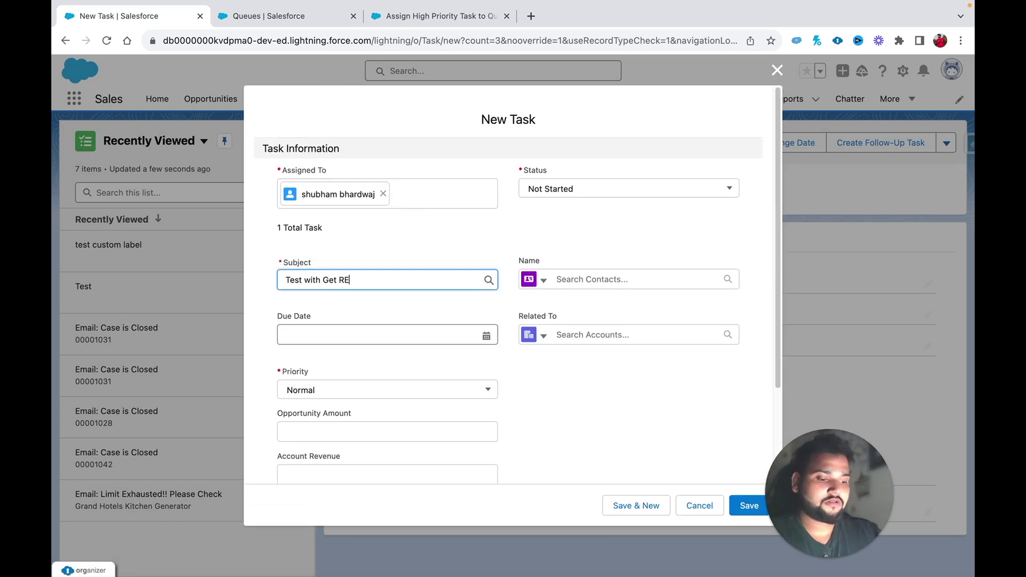
{"action": "type", "text": "CORD e"}
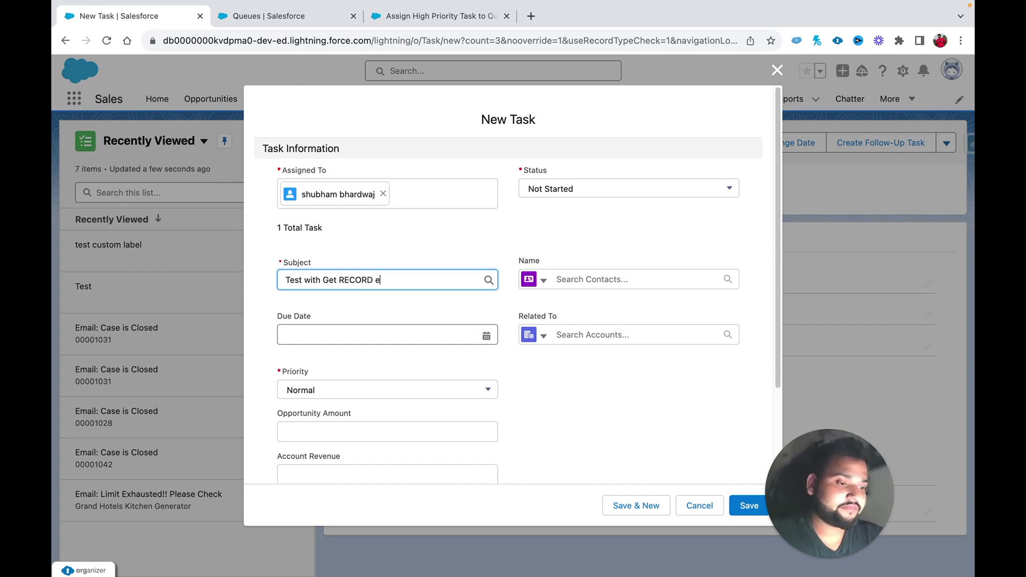
{"action": "type", "text": "lement"}
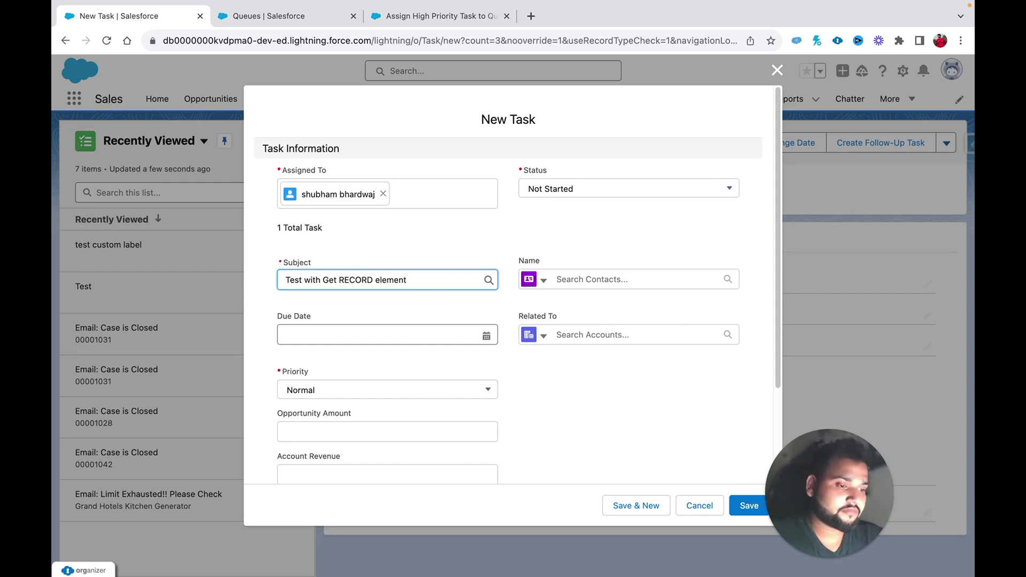
{"action": "left_click", "coordinate": [350, 393]}
{"action": "left_click", "coordinate": [316, 422]}
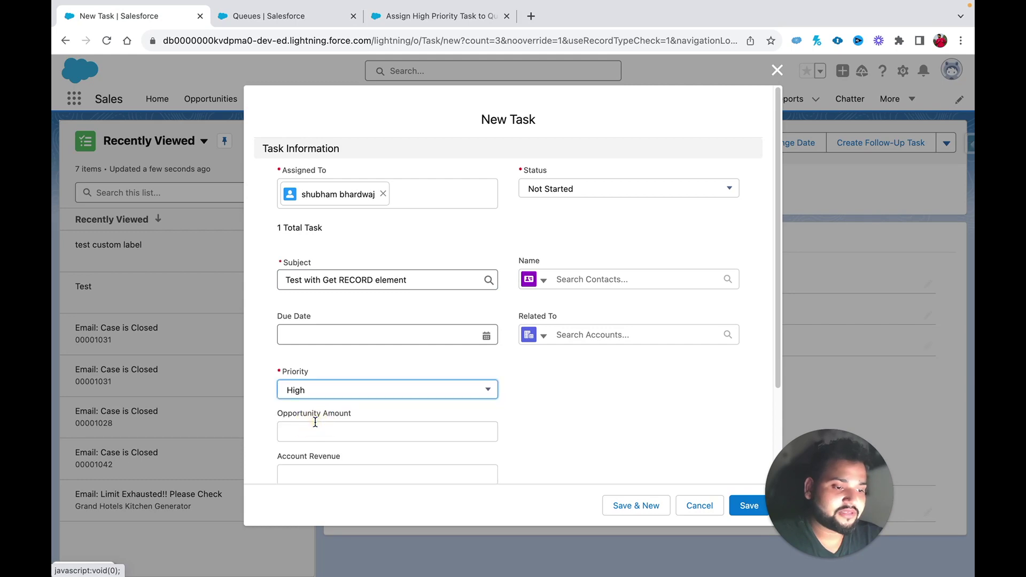
{"action": "left_click", "coordinate": [739, 506]}
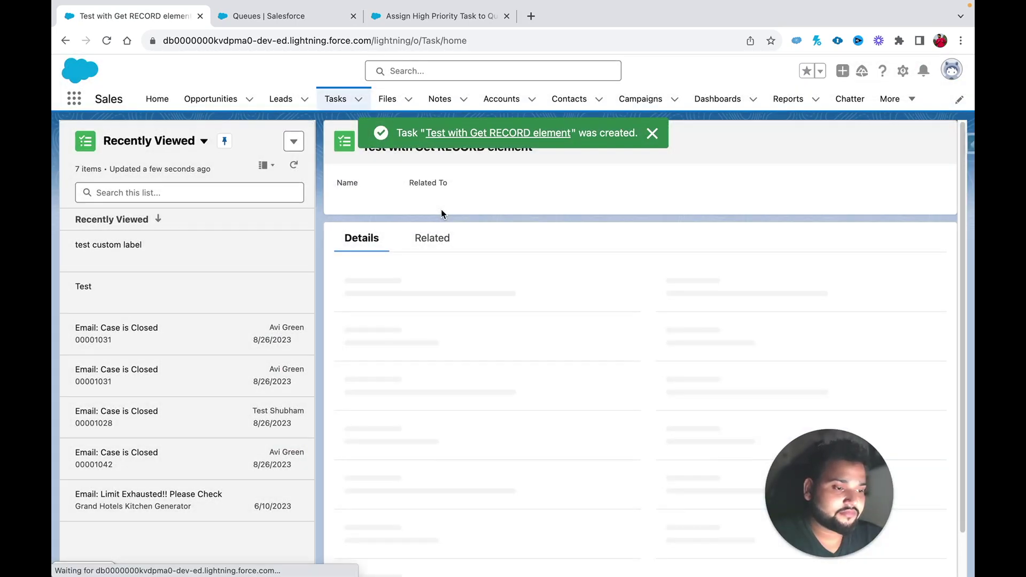
{"action": "left_click_drag", "start_coordinate": [437, 285], "coordinate": [343, 284]}
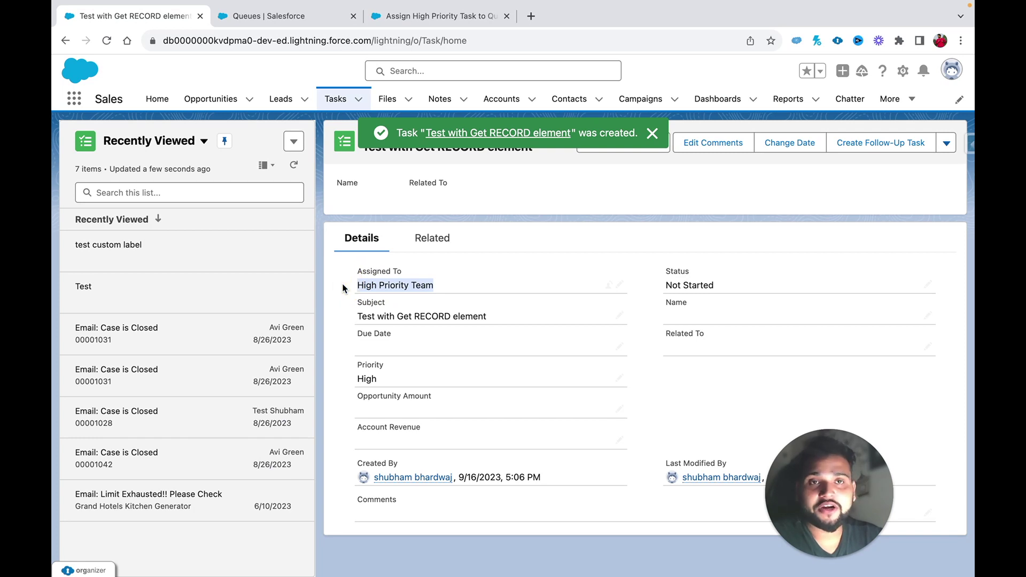